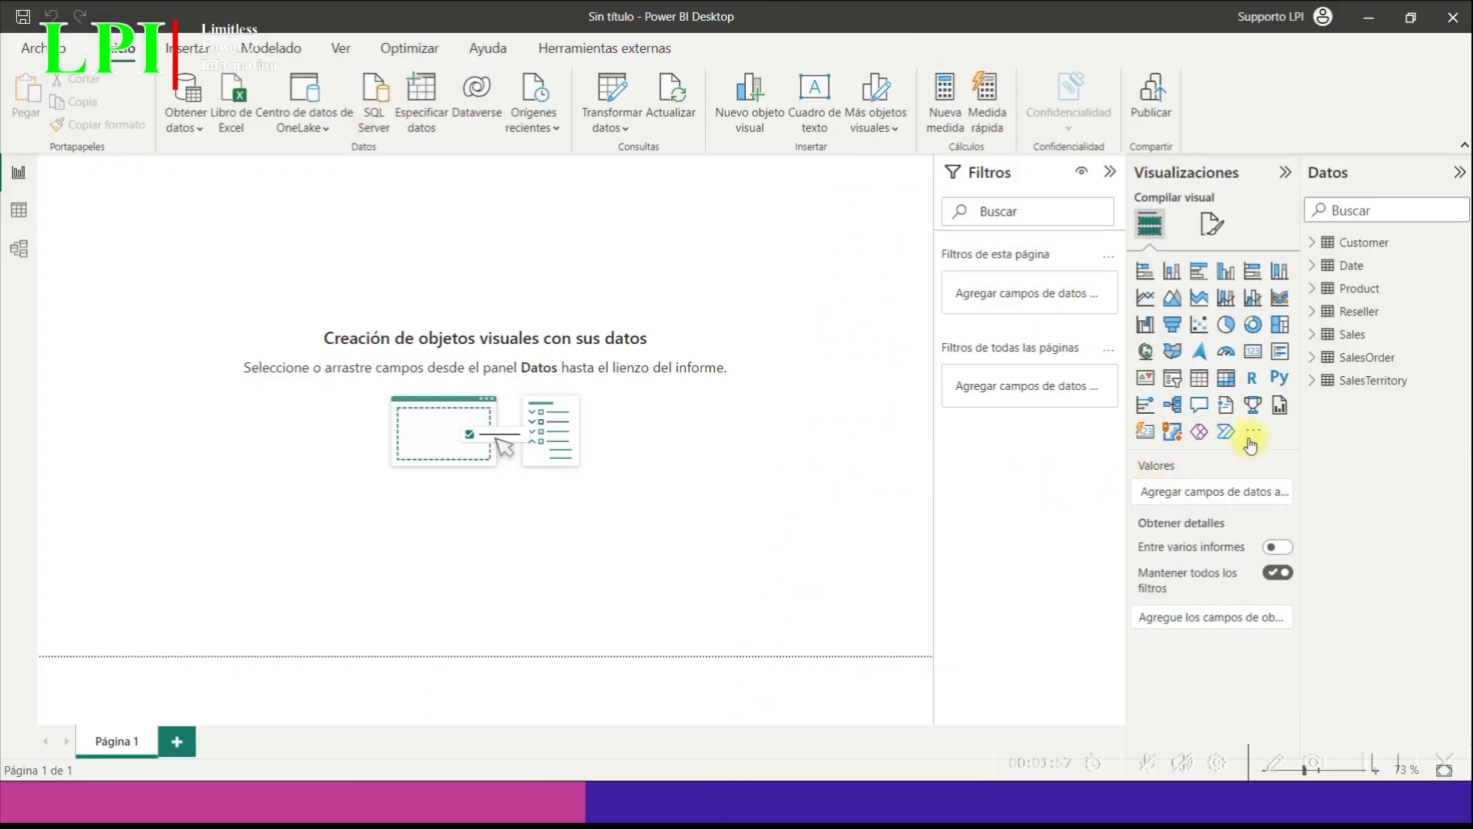
Create a table visual with SalesOrderLineKey from Sales and Category from Product
{"action": "left_click", "coordinate": [1313, 338]}
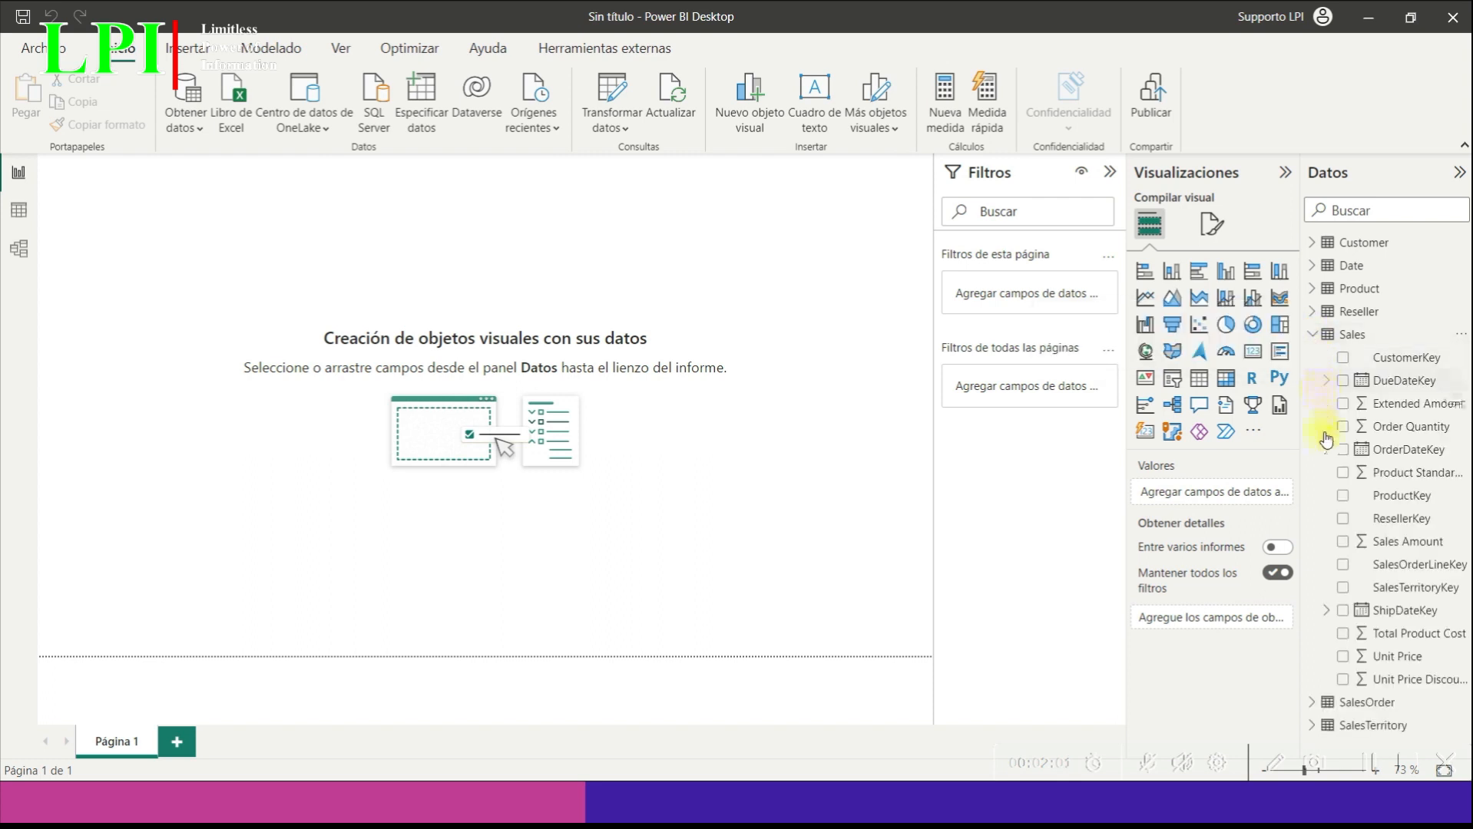
{"action": "left_click_drag", "start_coordinate": [1406, 568], "coordinate": [184, 263]}
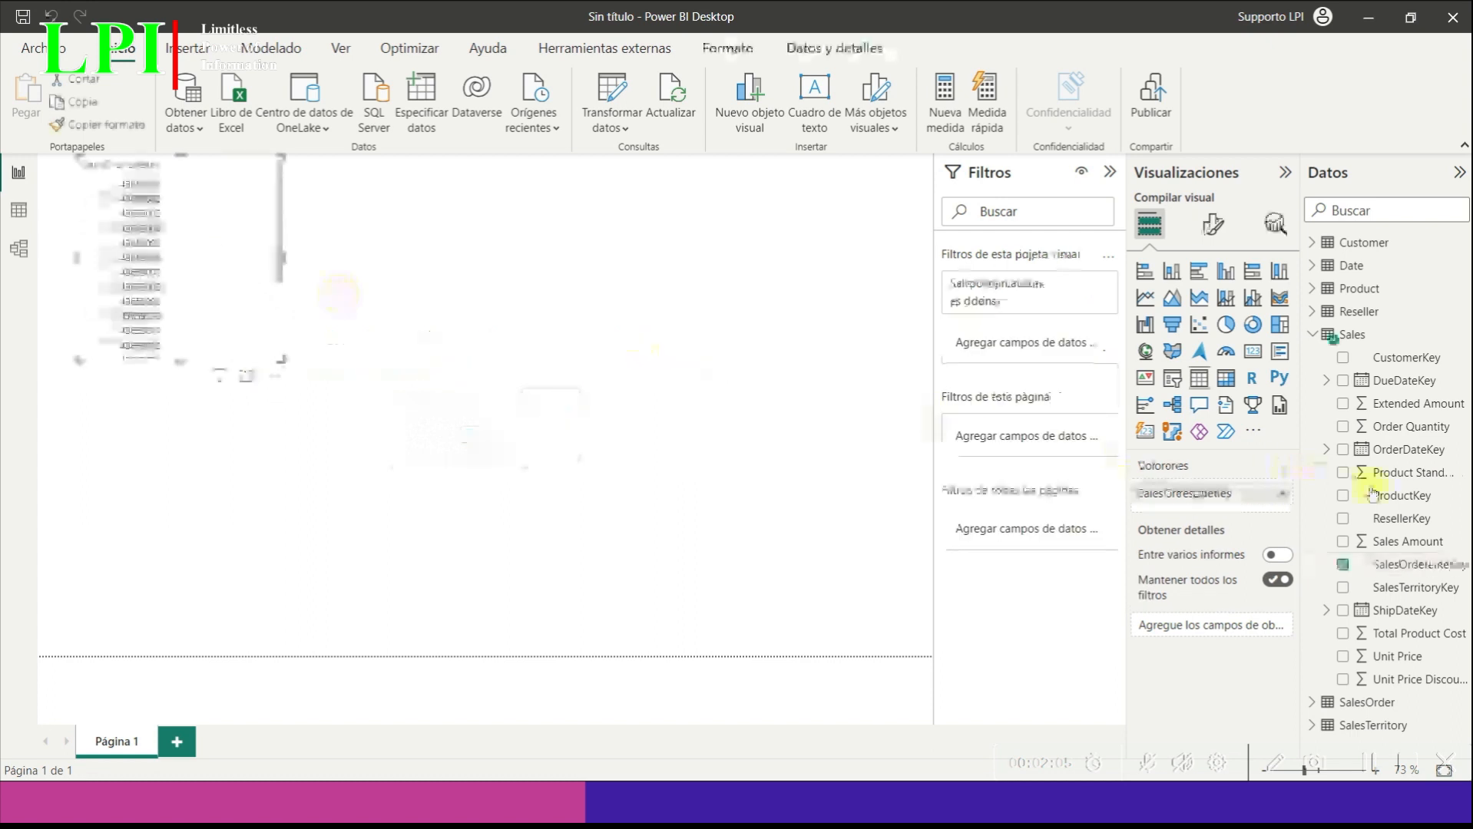
{"action": "left_click", "coordinate": [1316, 290]}
{"action": "left_click_drag", "start_coordinate": [1394, 311], "coordinate": [181, 228]}
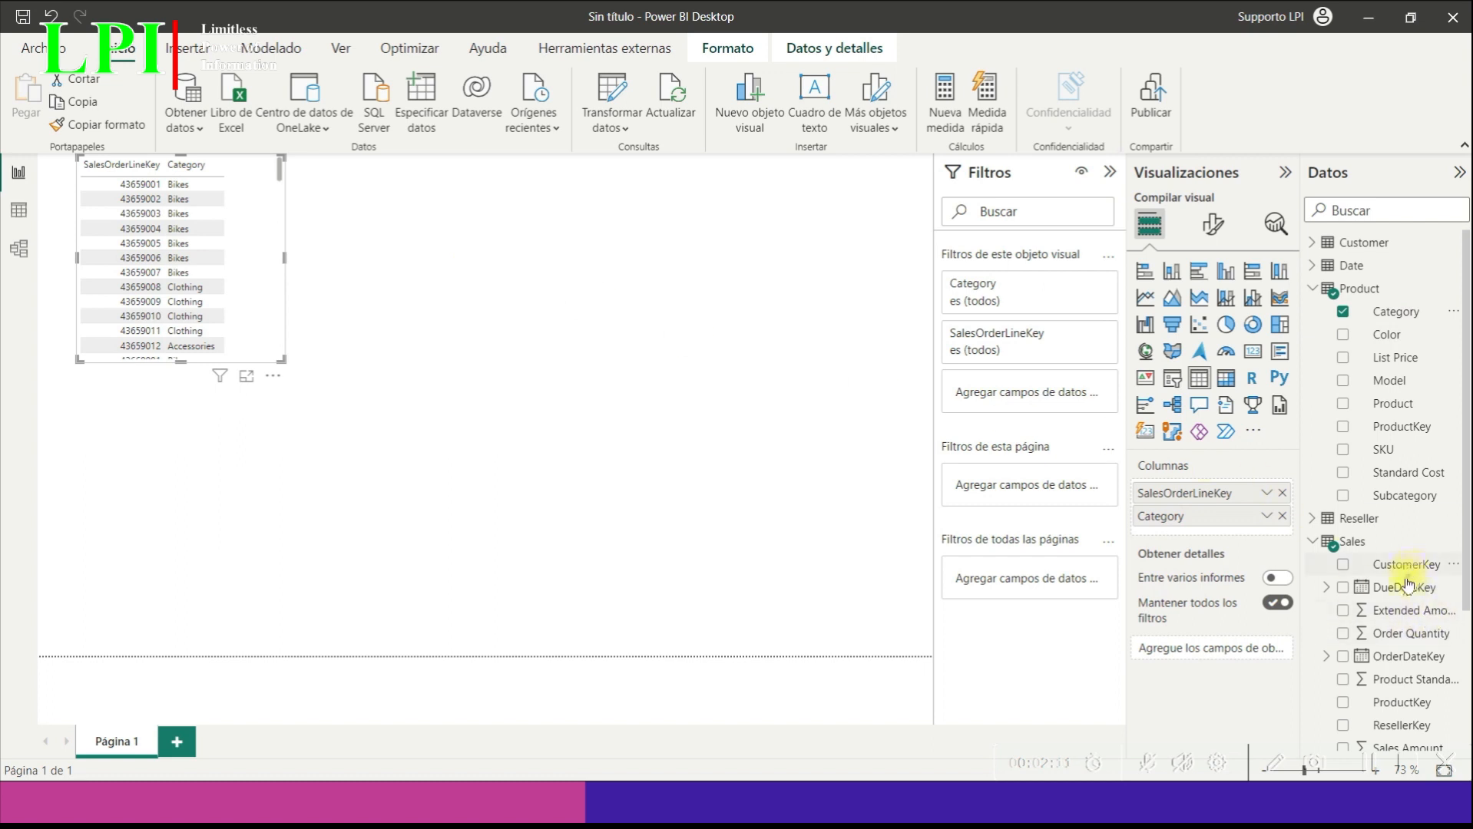
Add Sales Amount and Total Product Cost to the table, widen it to fit the columns, and reposition it on the page
{"action": "scroll", "coordinate": [1405, 583], "scroll_direction": "down", "scroll_amount": 2}
{"action": "scroll", "coordinate": [1397, 633], "scroll_direction": "down", "scroll_amount": 3}
{"action": "left_click_drag", "start_coordinate": [1396, 552], "coordinate": [173, 191]}
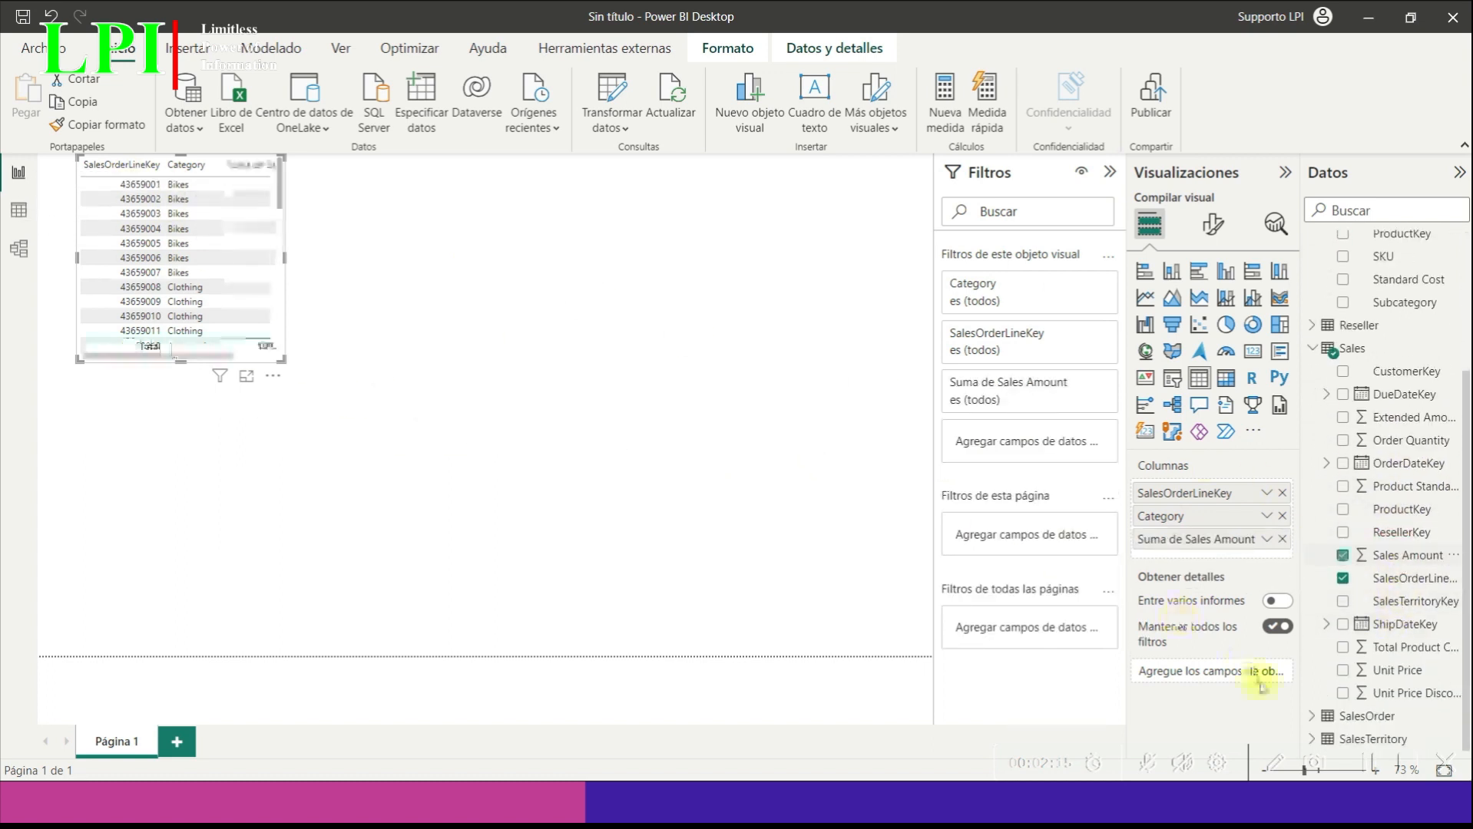
{"action": "left_click_drag", "start_coordinate": [1407, 648], "coordinate": [483, 286]}
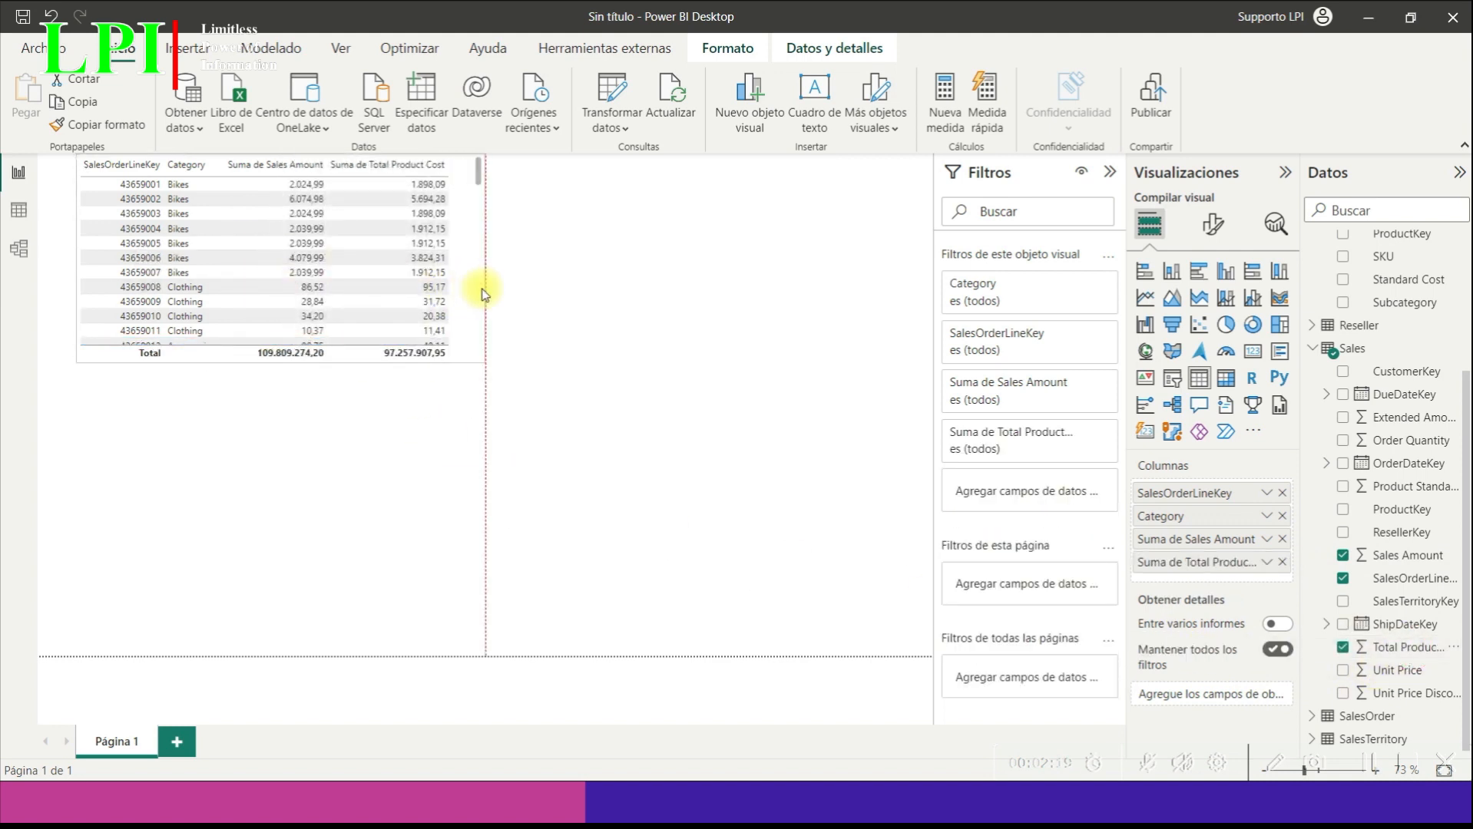
{"action": "left_click_drag", "start_coordinate": [464, 230], "coordinate": [428, 306]}
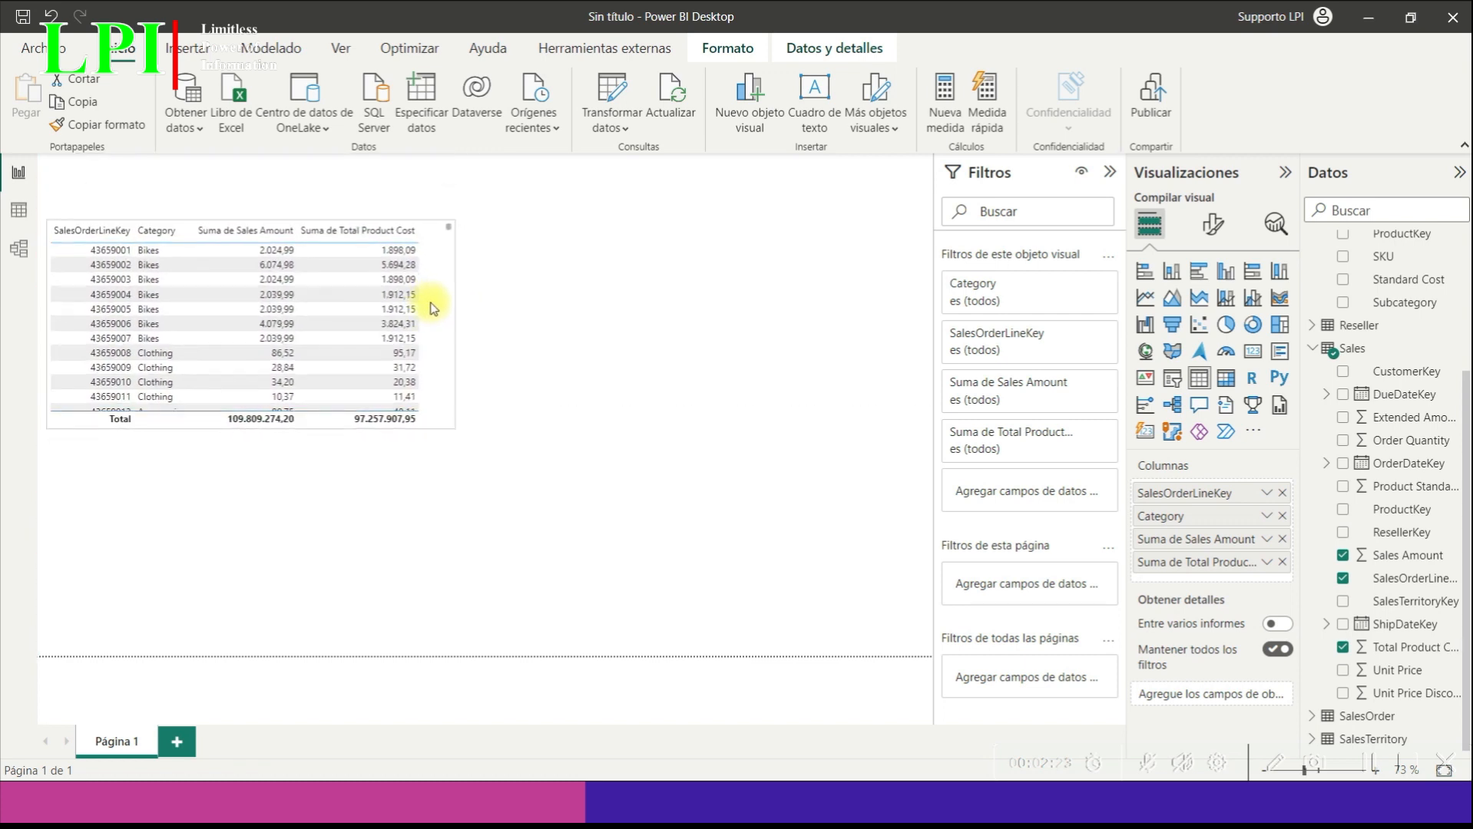
{"action": "left_click", "coordinate": [521, 462]}
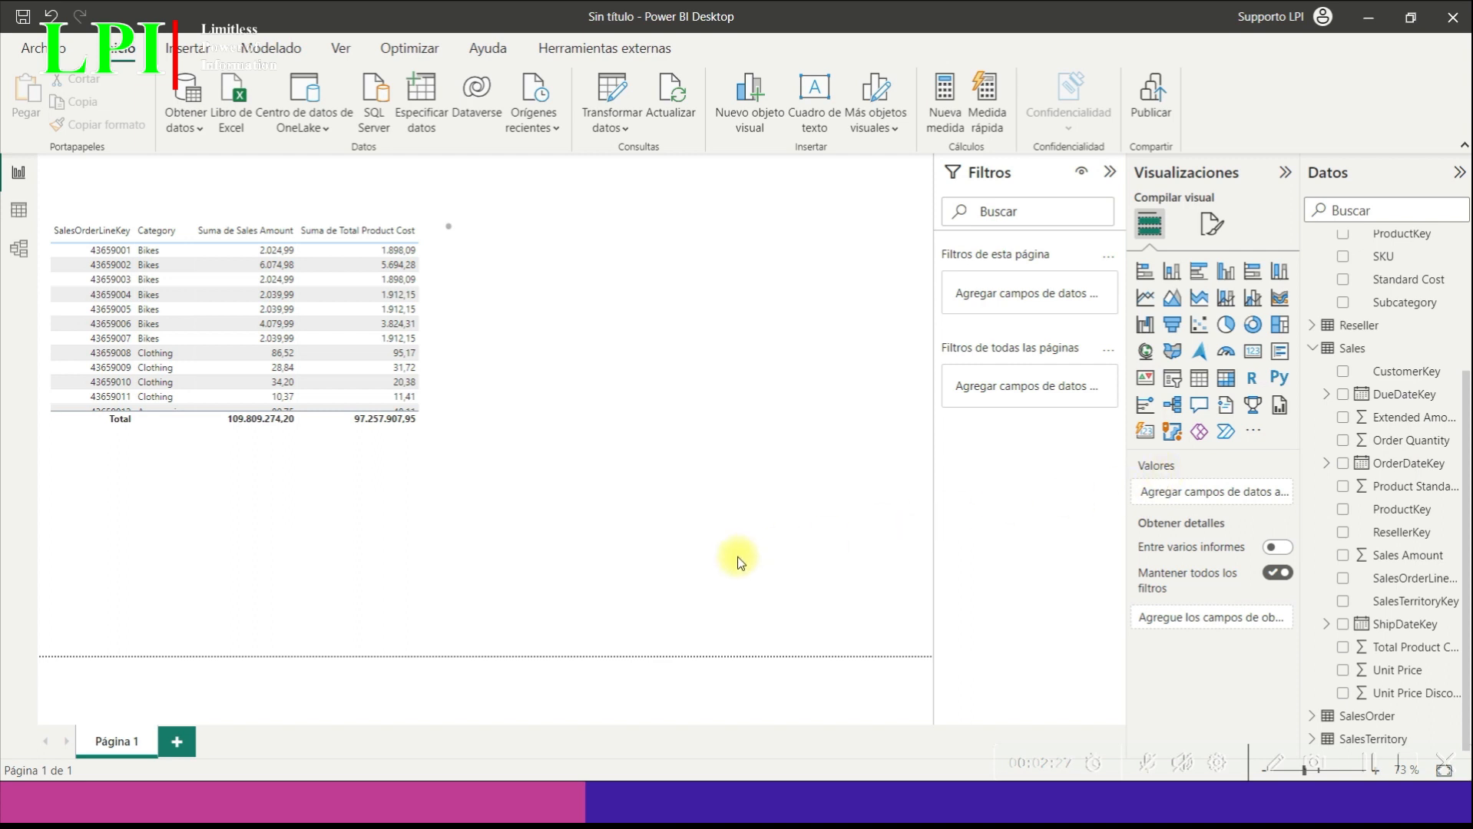
Insert a matrix below the table and use Region from SalesTerritory as its rows
{"action": "left_click", "coordinate": [1226, 376]}
{"action": "left_click_drag", "start_coordinate": [402, 546], "coordinate": [613, 549]}
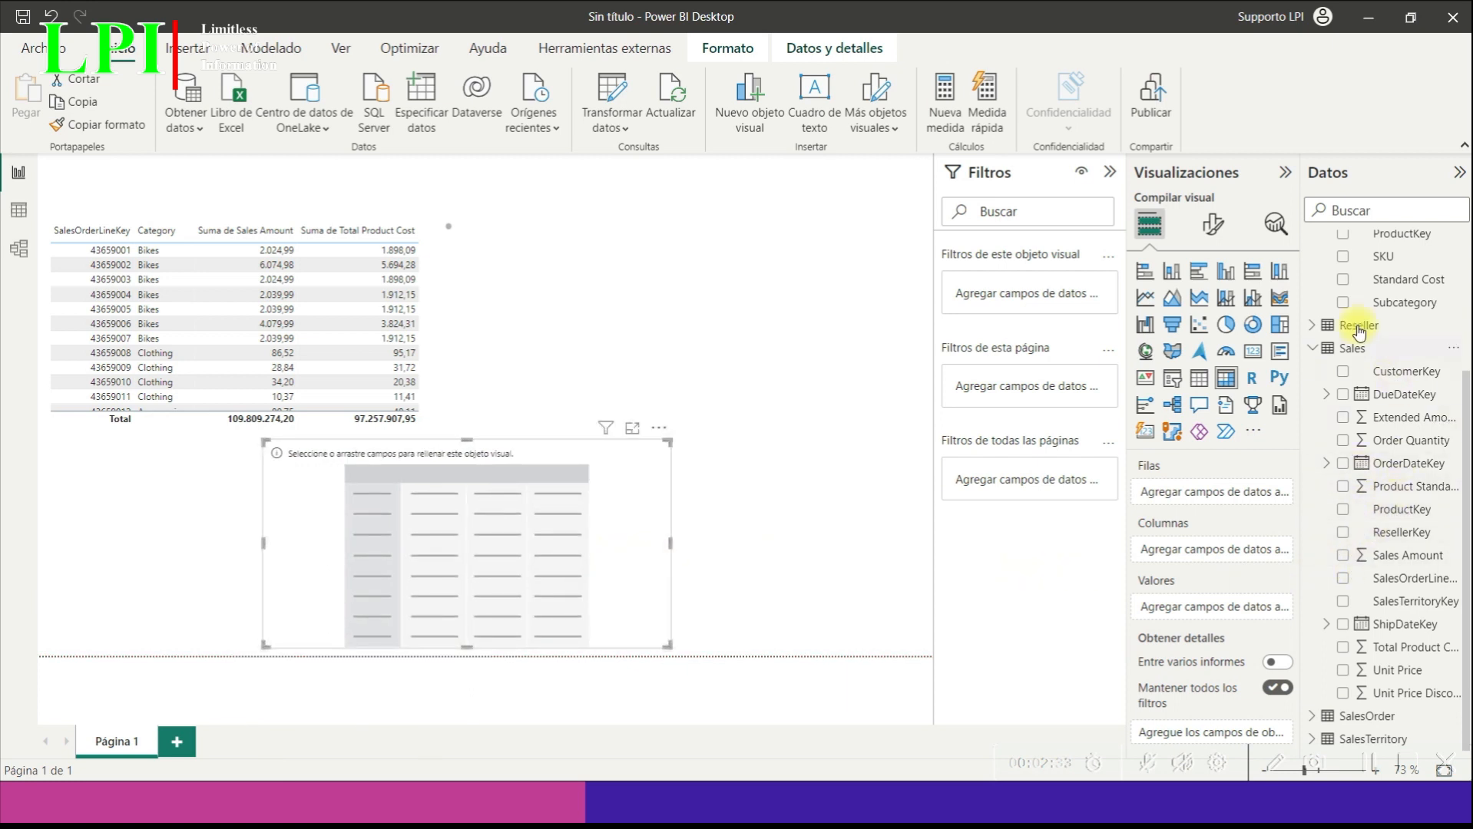
{"action": "left_click", "coordinate": [1312, 350]}
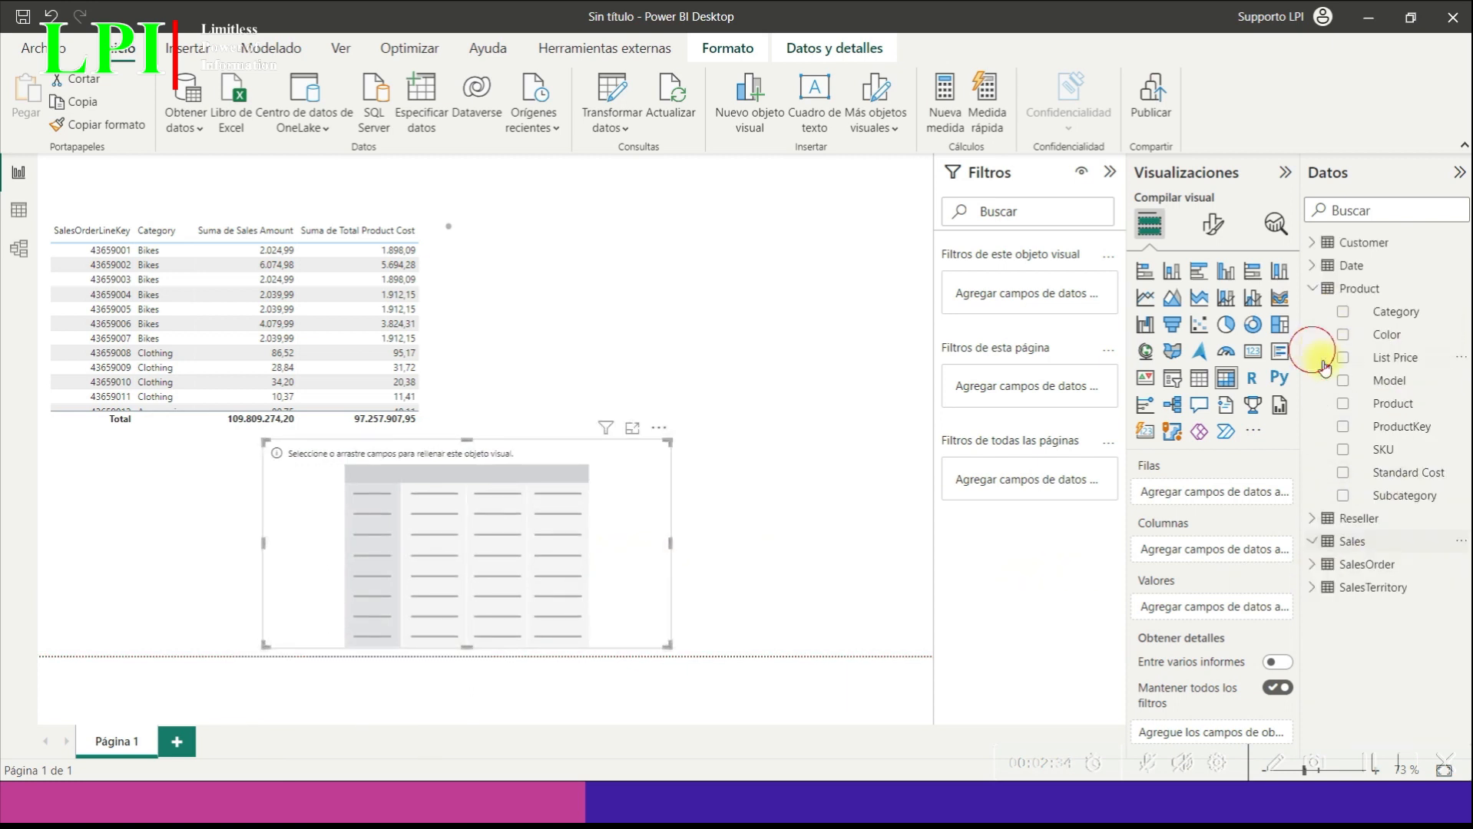
{"action": "left_click", "coordinate": [1314, 590]}
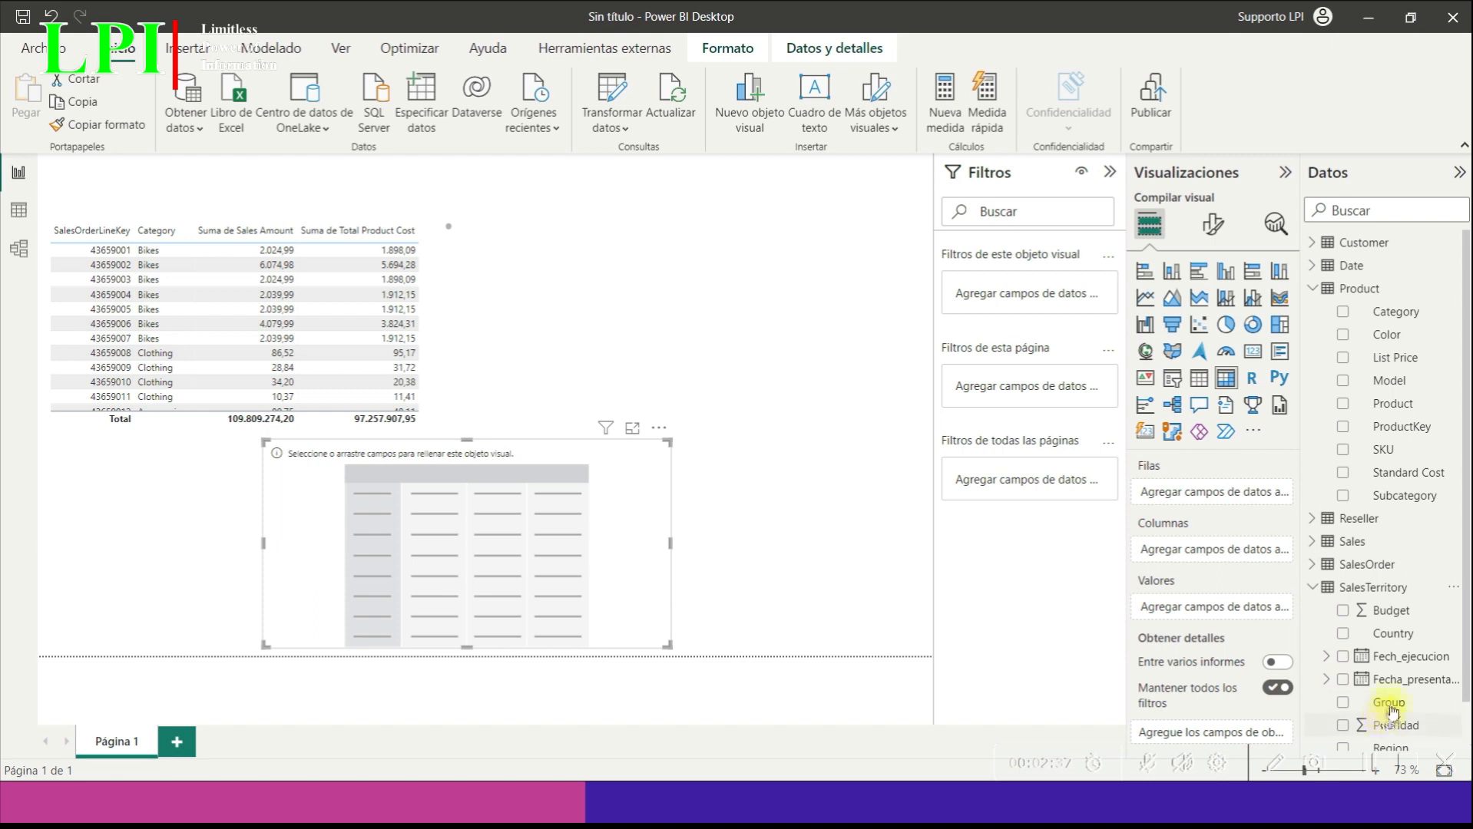
{"action": "scroll", "coordinate": [1394, 714], "scroll_direction": "down", "scroll_amount": 1}
{"action": "left_click_drag", "start_coordinate": [1399, 695], "coordinate": [355, 511]}
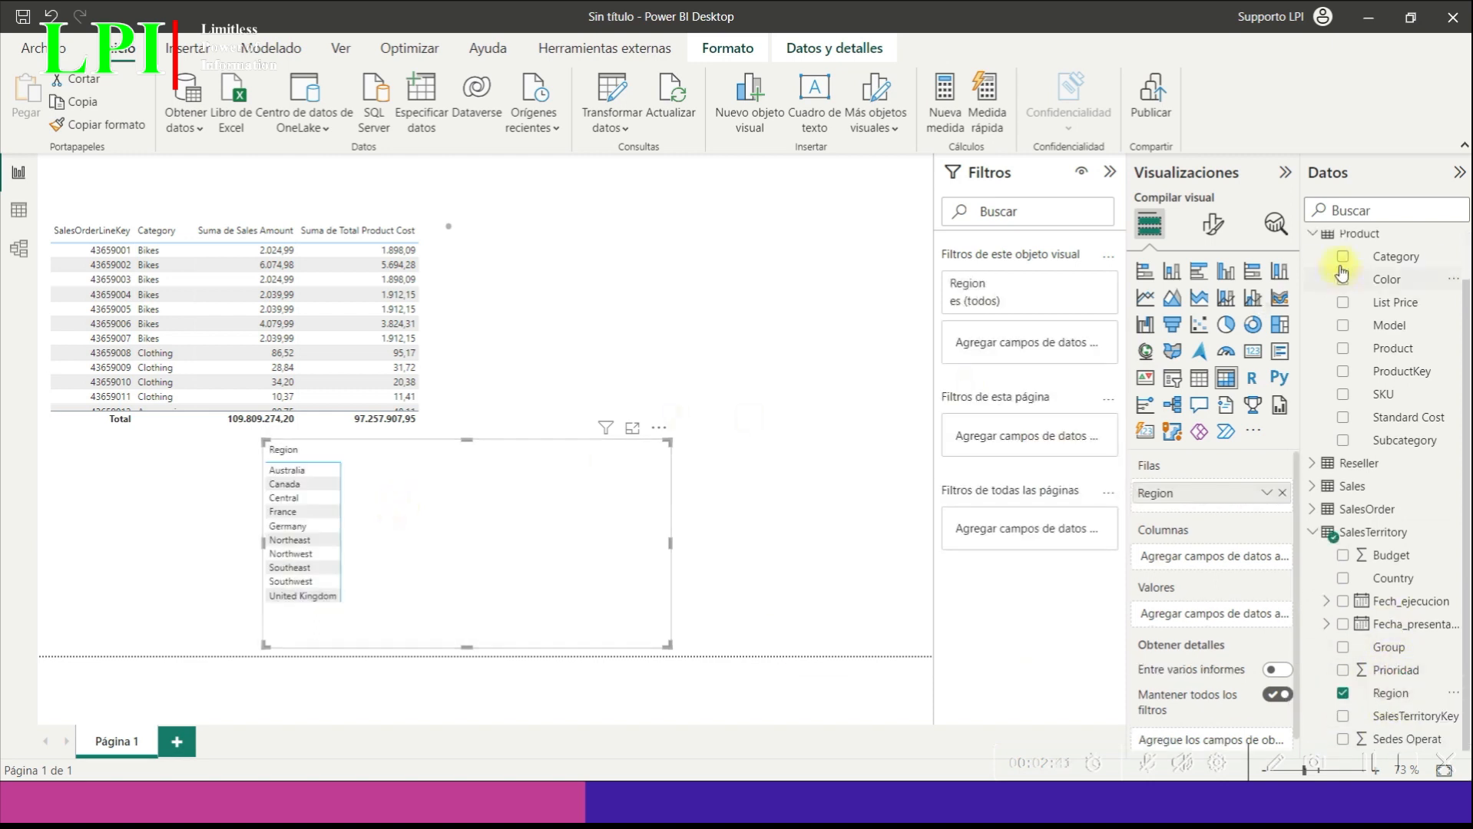
Set Category as the matrix columns and Sales Amount as its values
{"action": "left_click_drag", "start_coordinate": [1395, 259], "coordinate": [427, 453]}
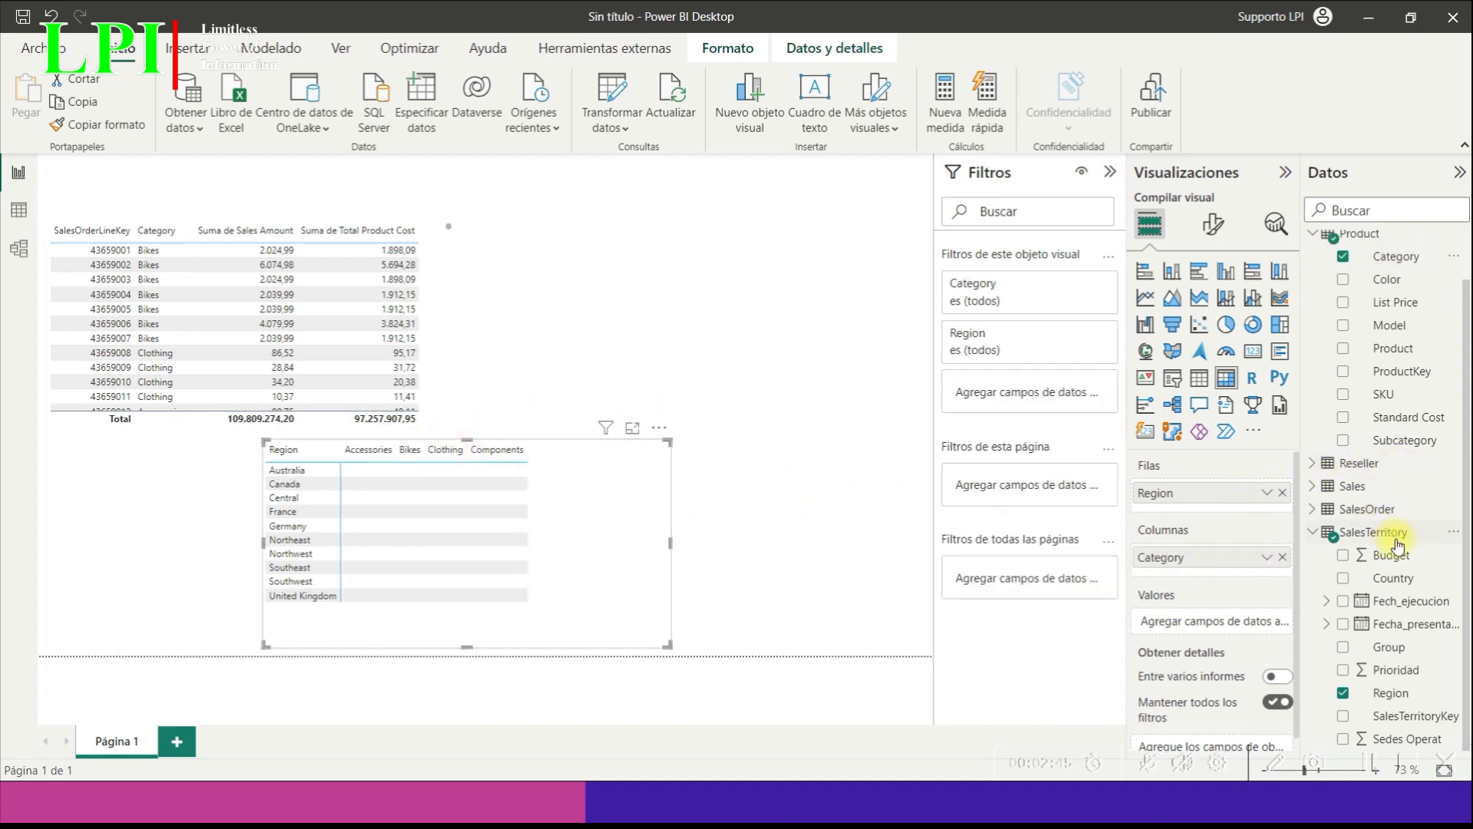
{"action": "left_click", "coordinate": [1310, 485]}
{"action": "scroll", "coordinate": [1382, 538], "scroll_direction": "down", "scroll_amount": 5}
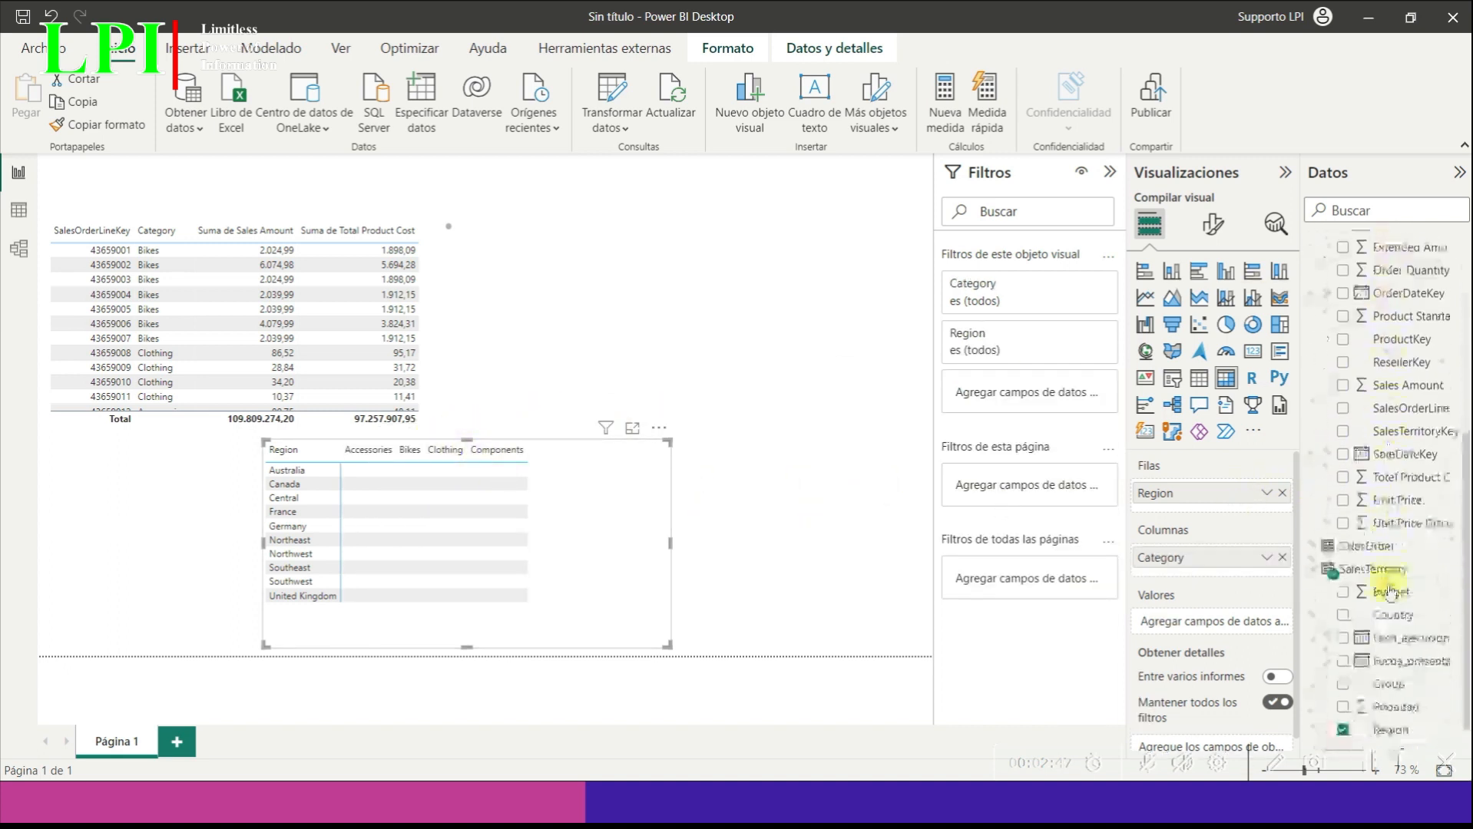
{"action": "left_click_drag", "start_coordinate": [1405, 392], "coordinate": [470, 523]}
Turn off the matrix's column subtotals and shift the matrix slightly away from the table
{"action": "left_click", "coordinate": [1215, 223]}
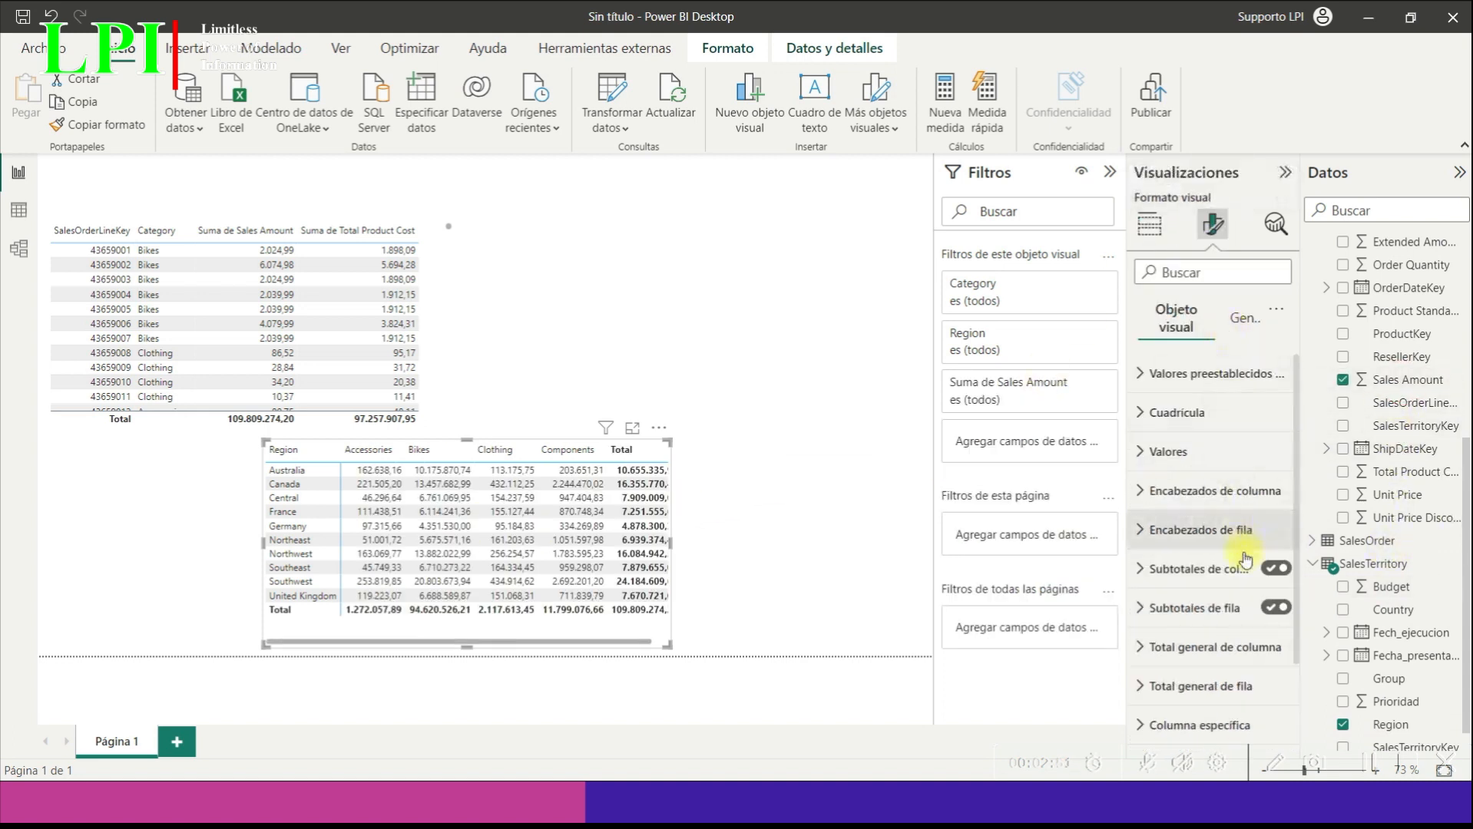
{"action": "left_click", "coordinate": [1269, 568]}
{"action": "left_click_drag", "start_coordinate": [655, 564], "coordinate": [676, 560]}
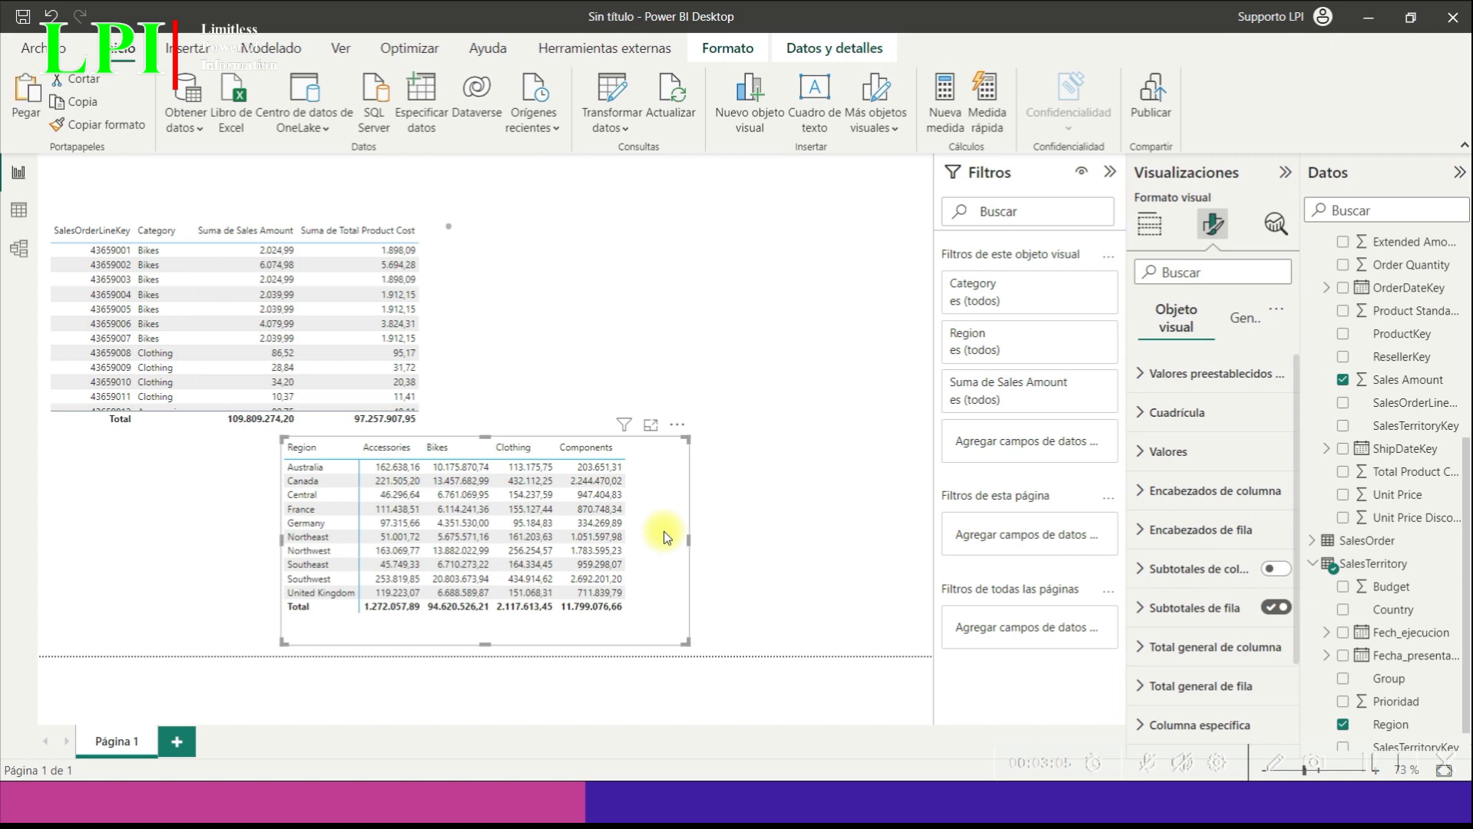
Paste a copy of the region matrix, place it beside the table, and narrow its frame
{"action": "key", "text": "ctrl+v"}
{"action": "left_click_drag", "start_coordinate": [663, 534], "coordinate": [904, 321]}
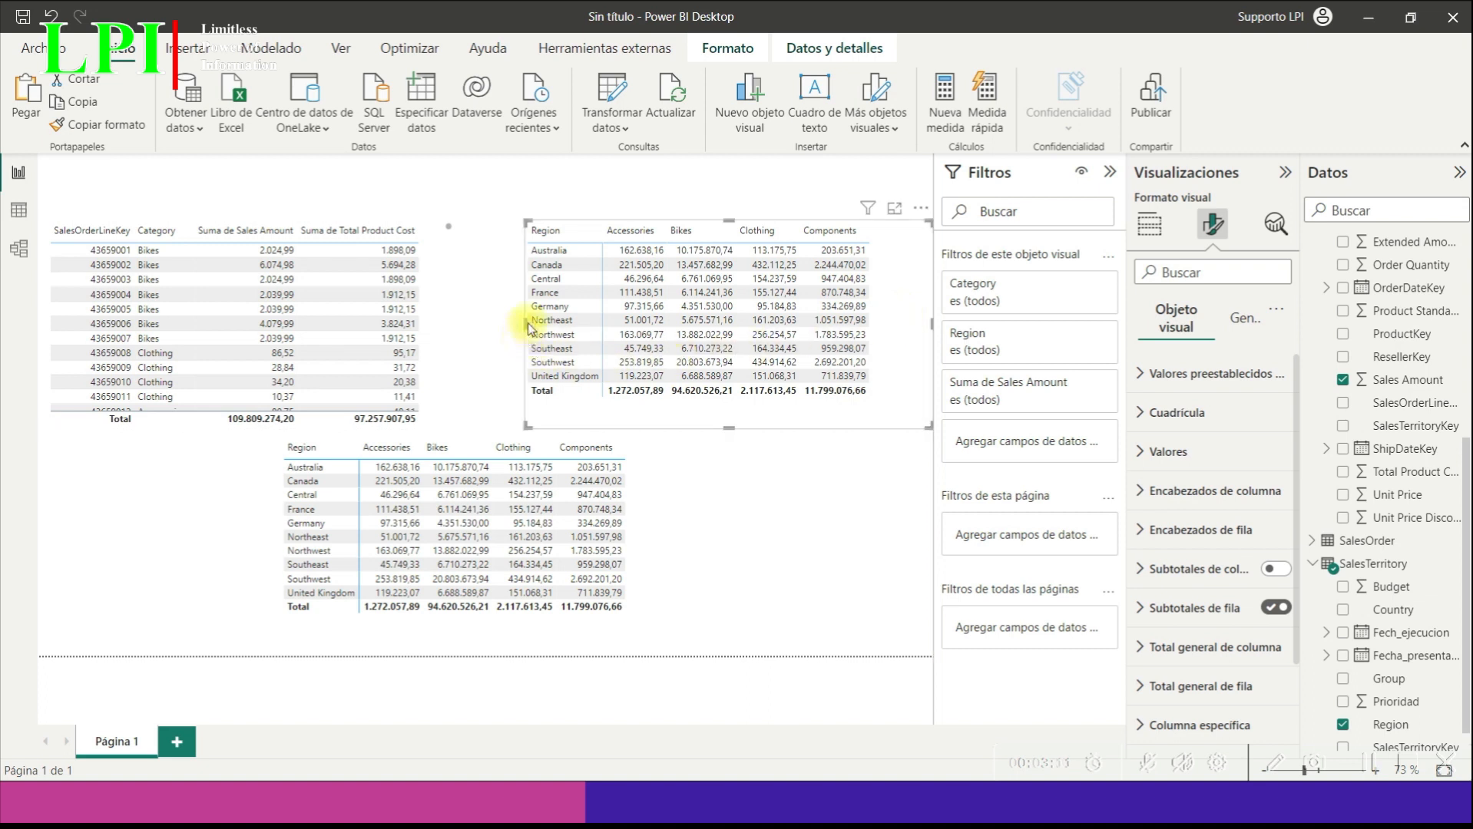
{"action": "left_click_drag", "start_coordinate": [523, 323], "coordinate": [571, 322]}
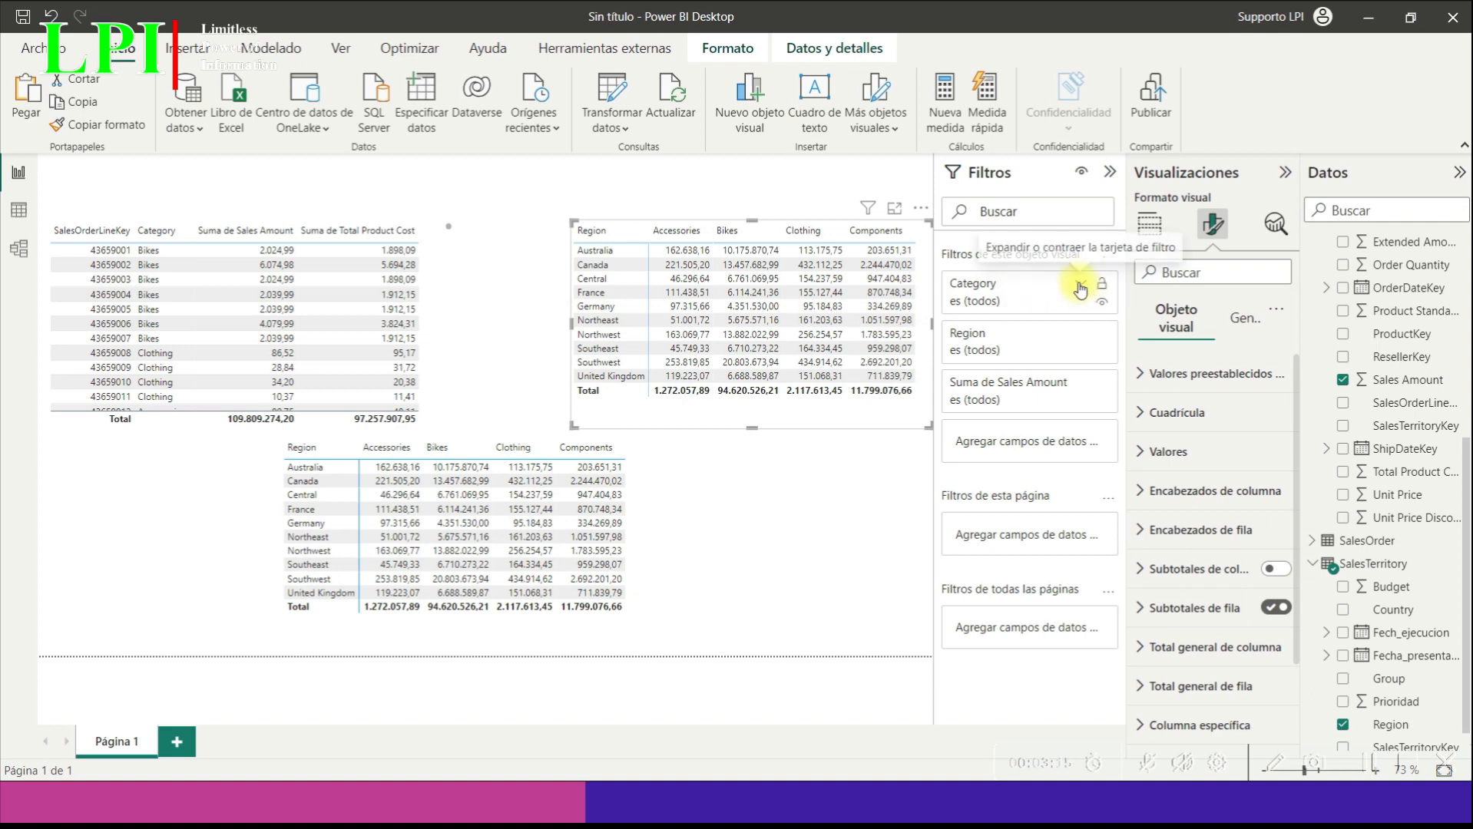
Filter the copied matrix to the Bikes category only and narrow its frame further
{"action": "left_click", "coordinate": [1079, 286]}
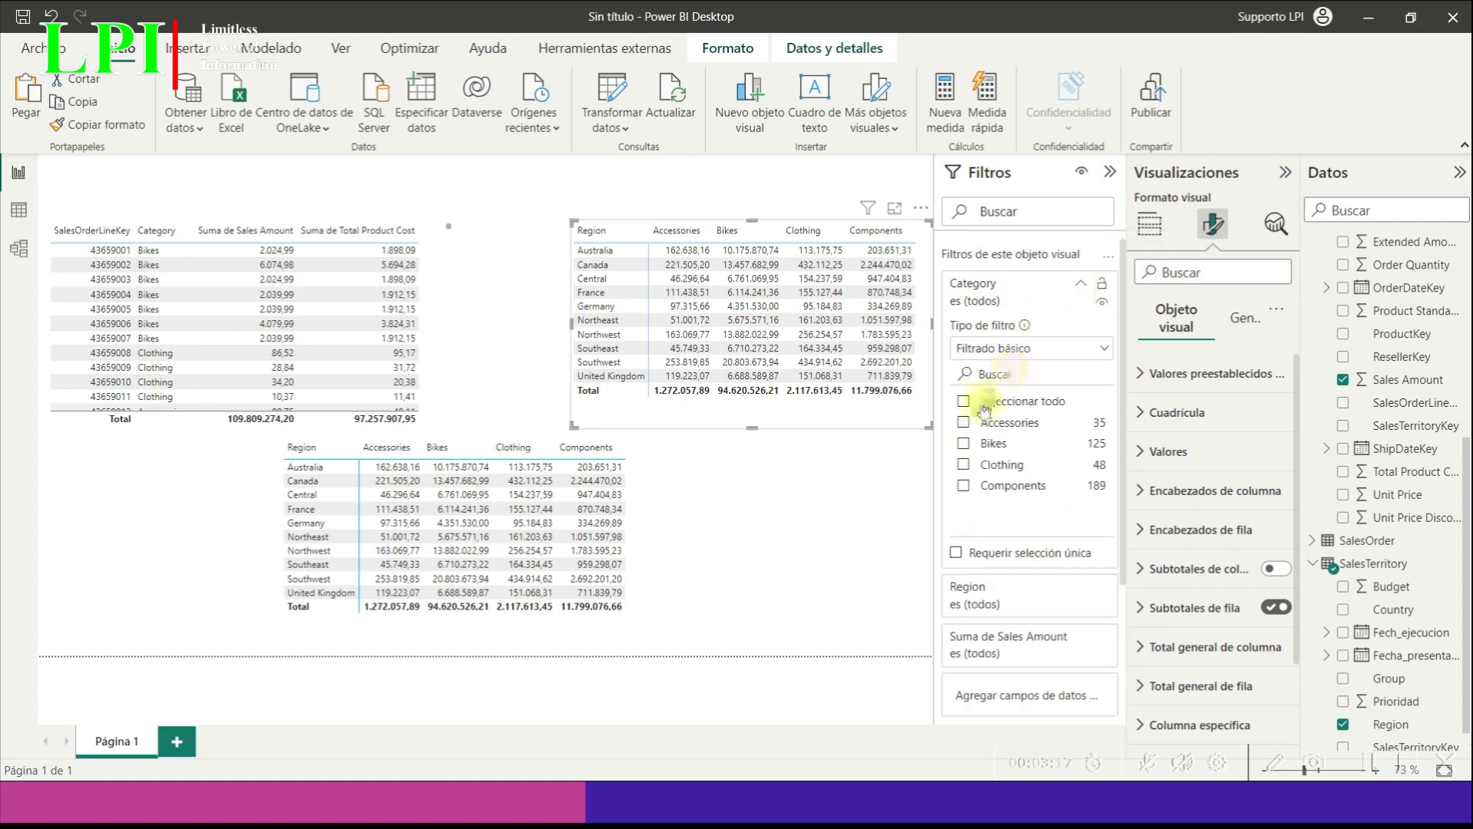
{"action": "left_click", "coordinate": [964, 445]}
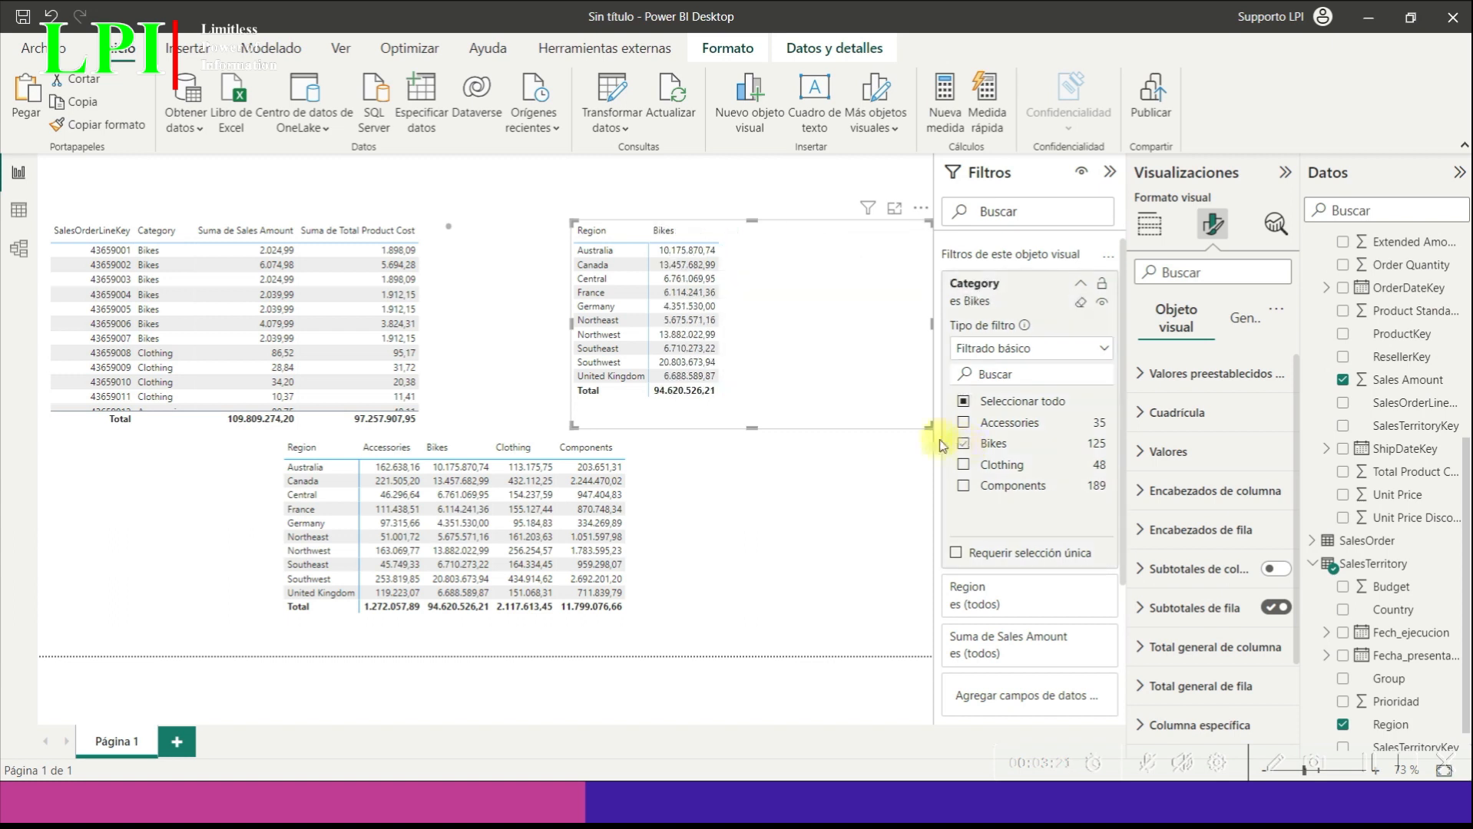
{"action": "left_click_drag", "start_coordinate": [570, 321], "coordinate": [654, 321]}
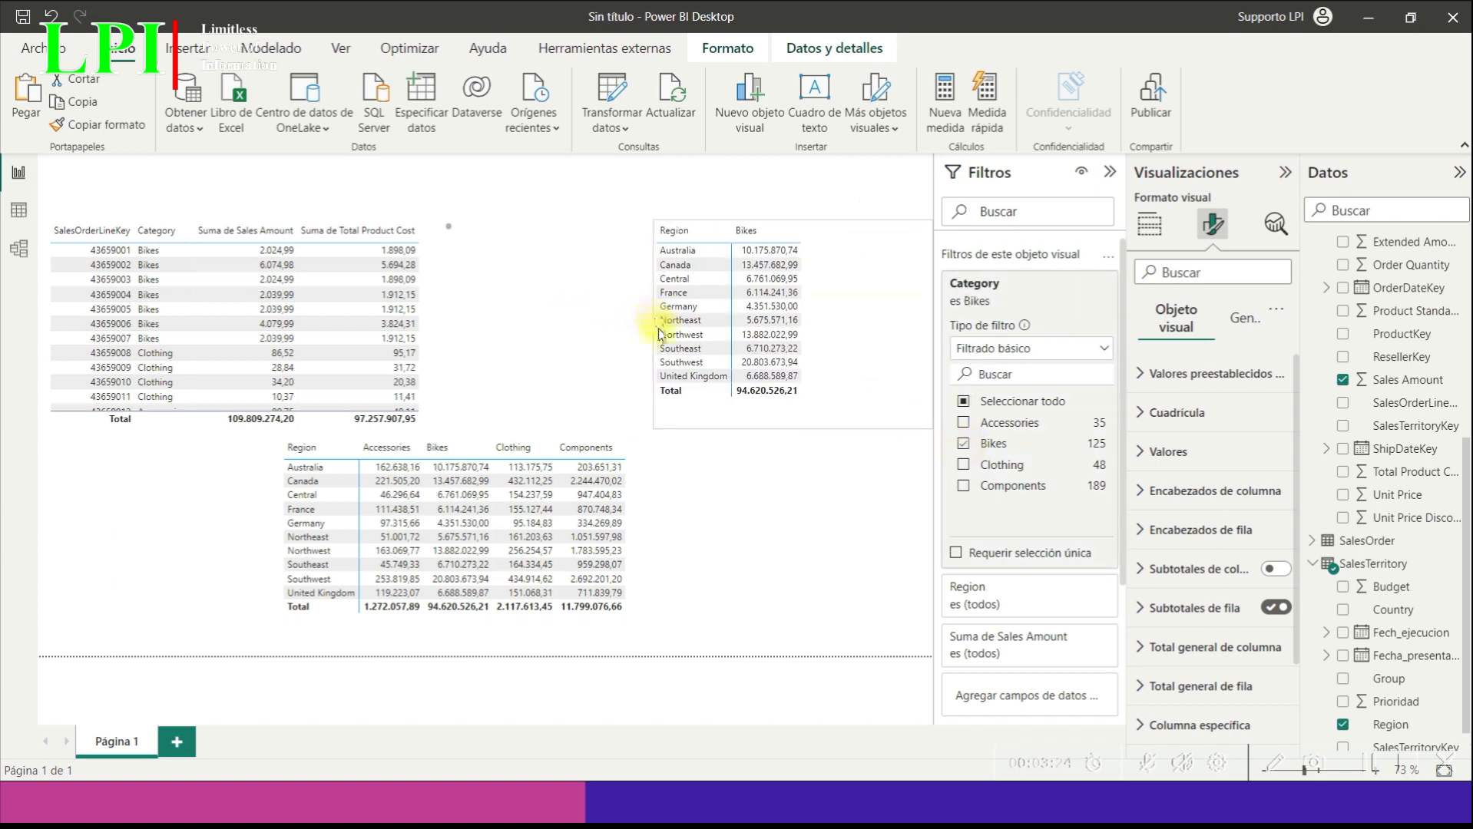
{"action": "left_click", "coordinate": [798, 480]}
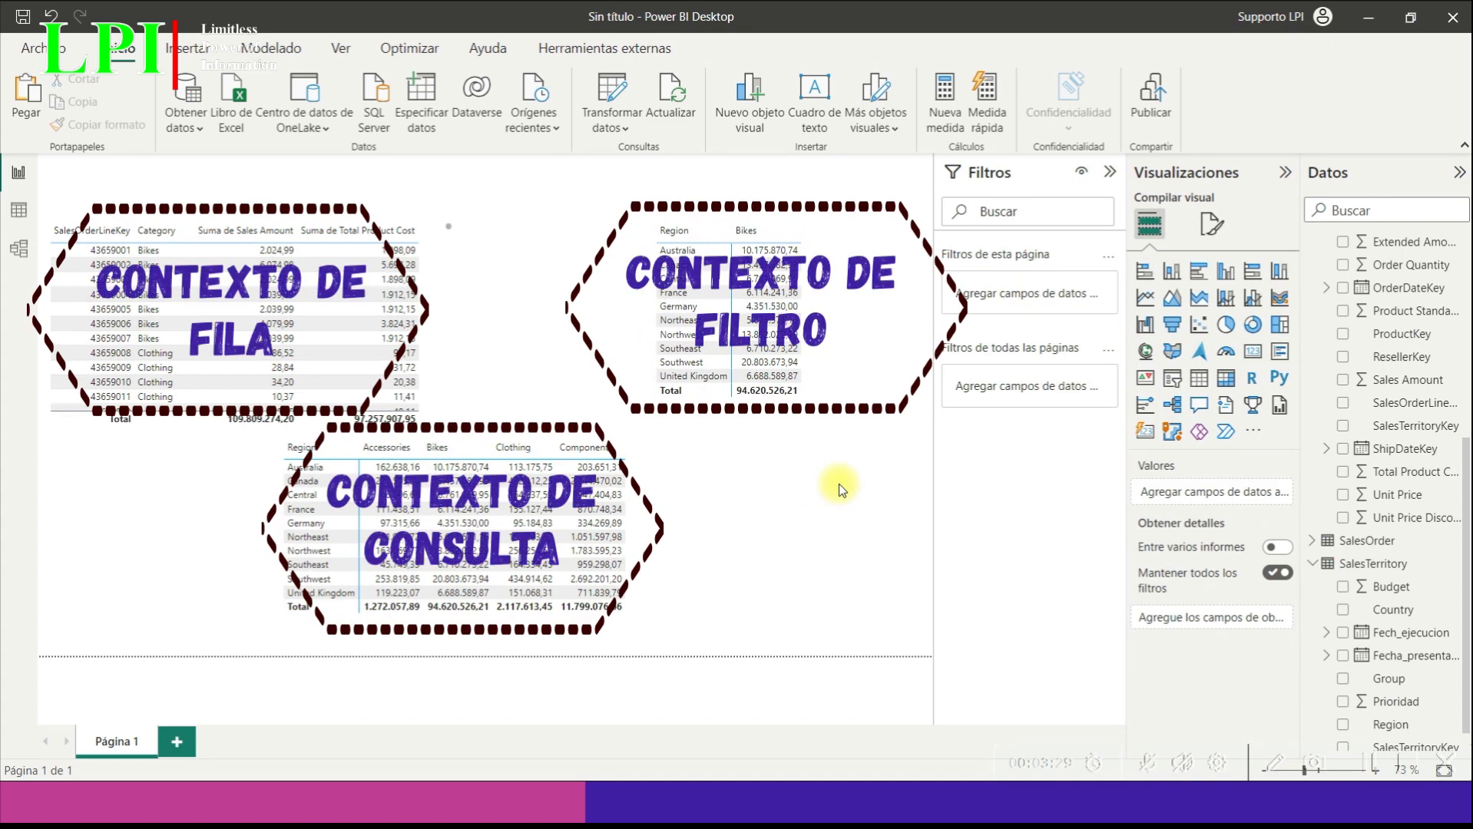
Widen the SalesOrderLineKey table's frame to leave room for another column
{"action": "left_click", "coordinate": [436, 350]}
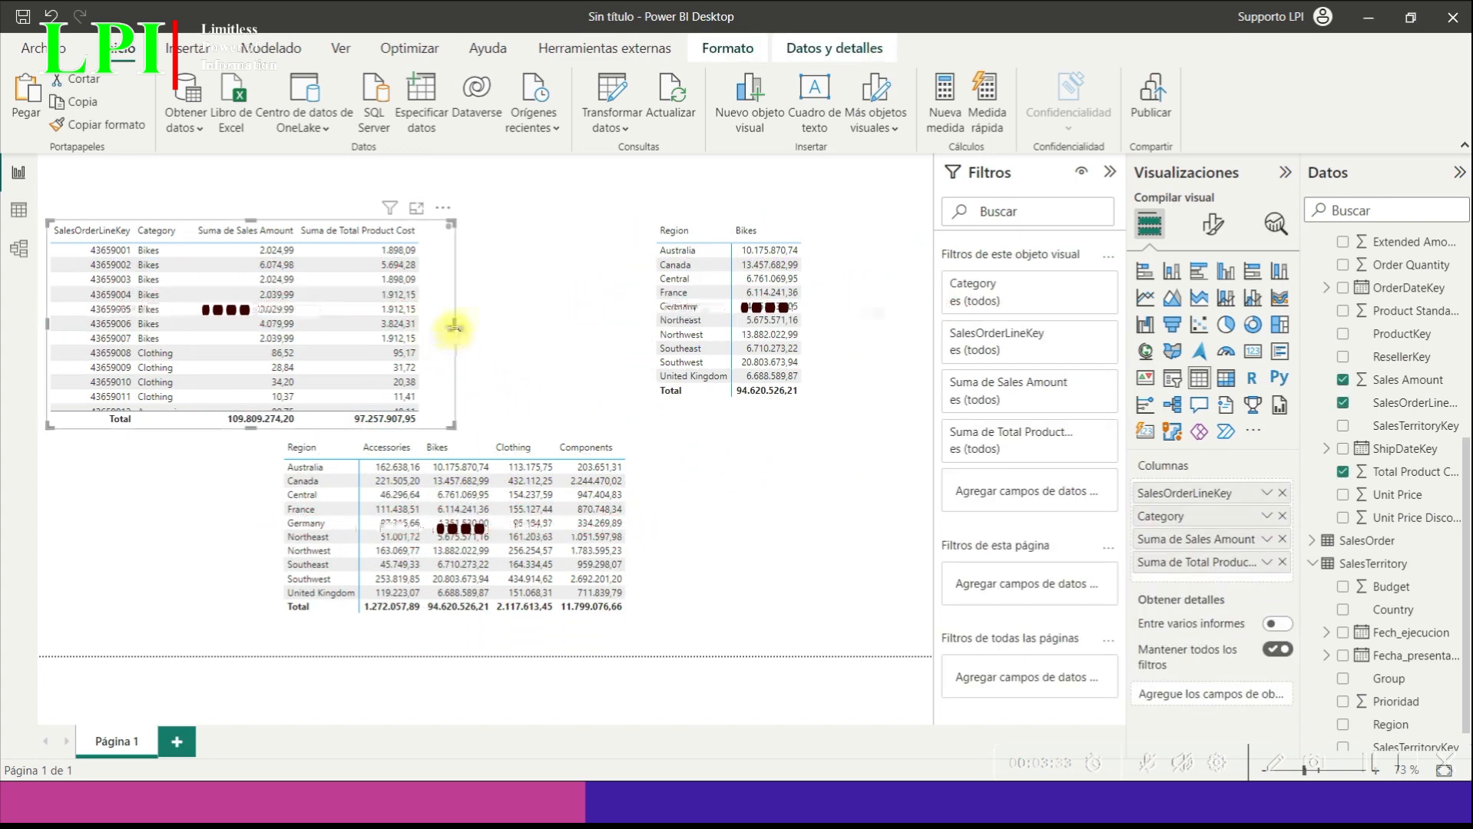
{"action": "left_click_drag", "start_coordinate": [457, 332], "coordinate": [505, 331]}
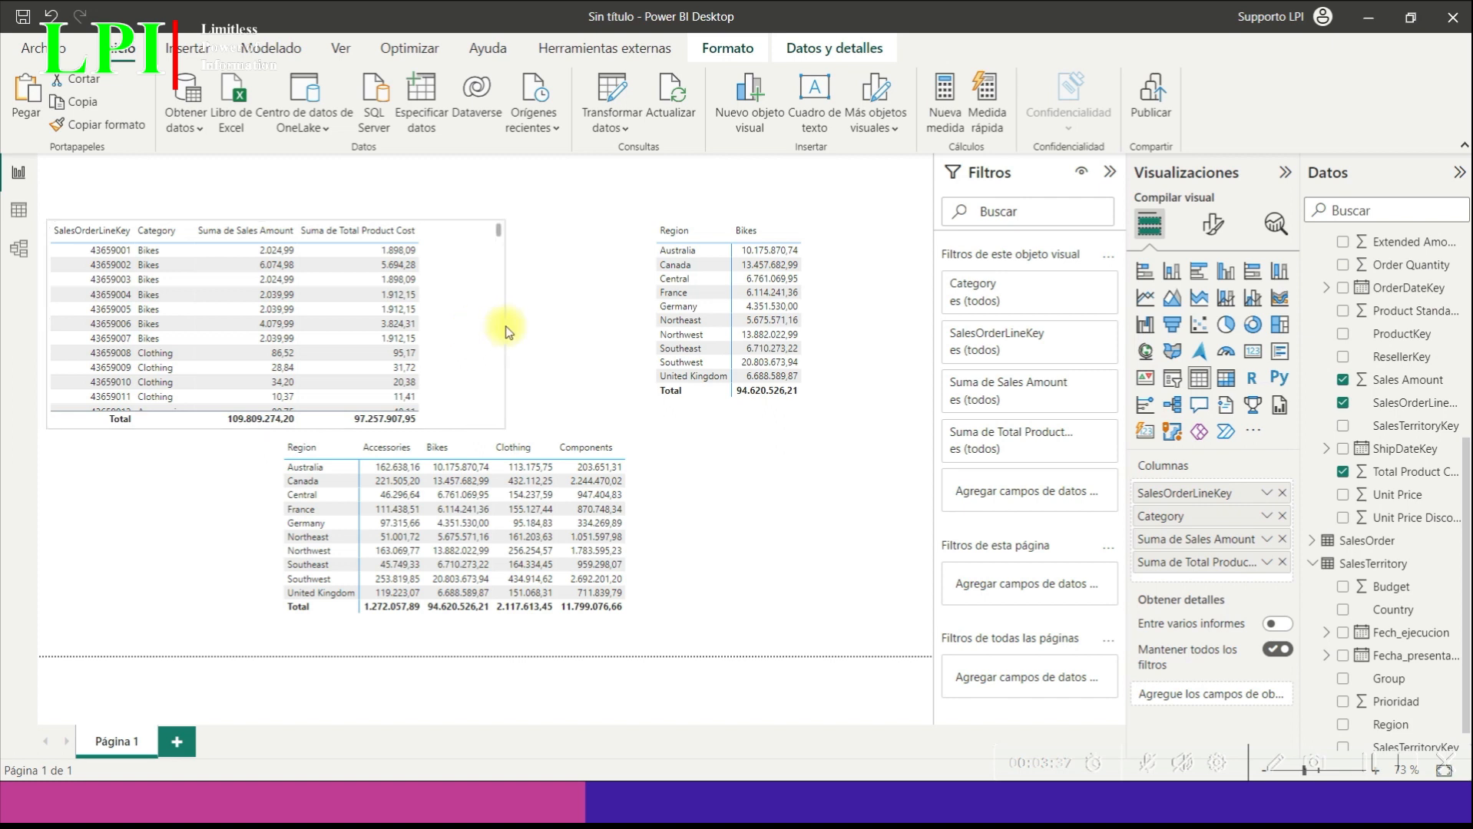
{"action": "left_click", "coordinate": [550, 313]}
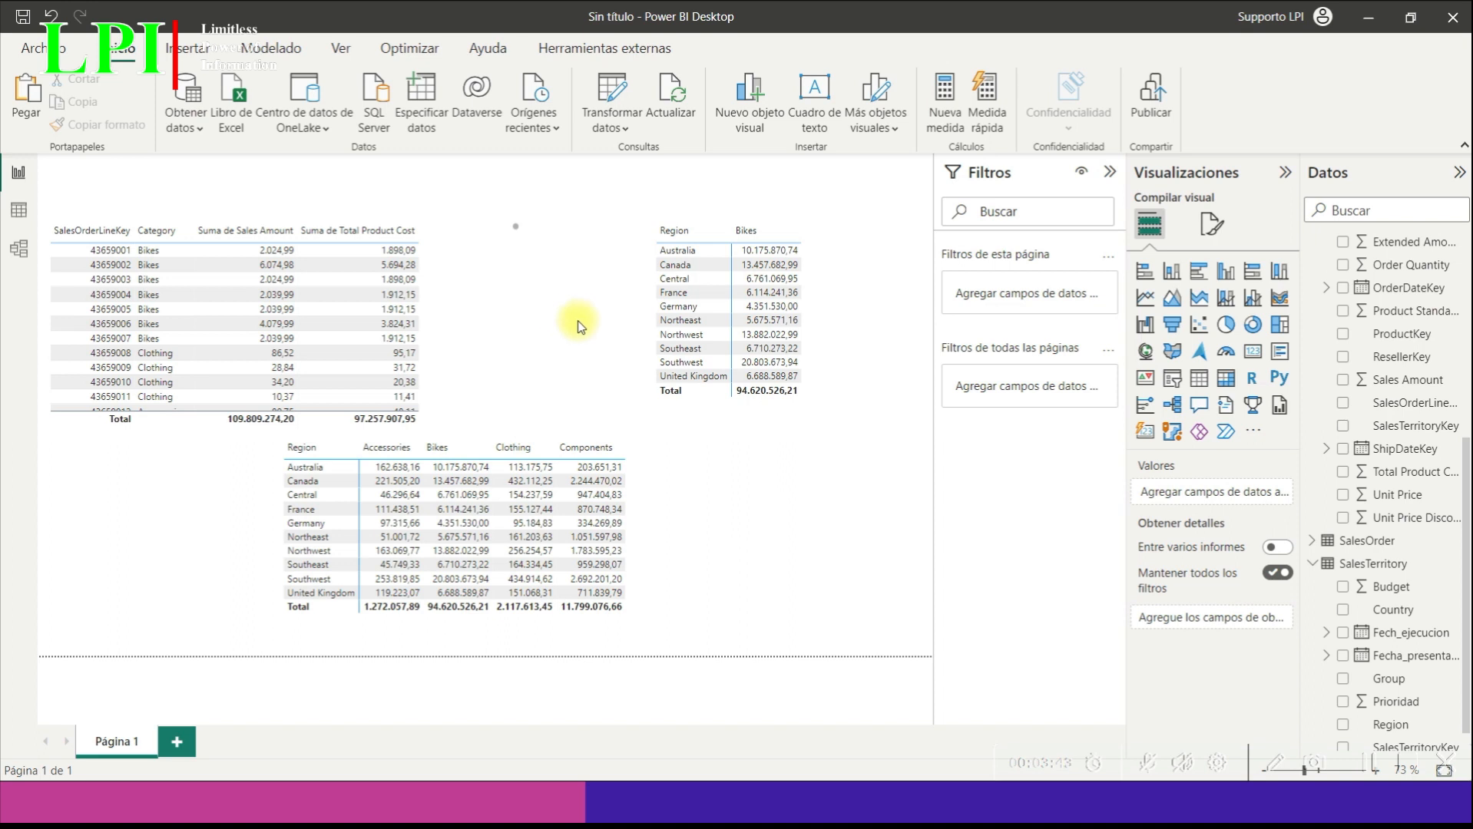
Collapse the SalesTerritory and Product field lists and add a calculated column to the Sales table
{"action": "left_click", "coordinate": [1310, 566]}
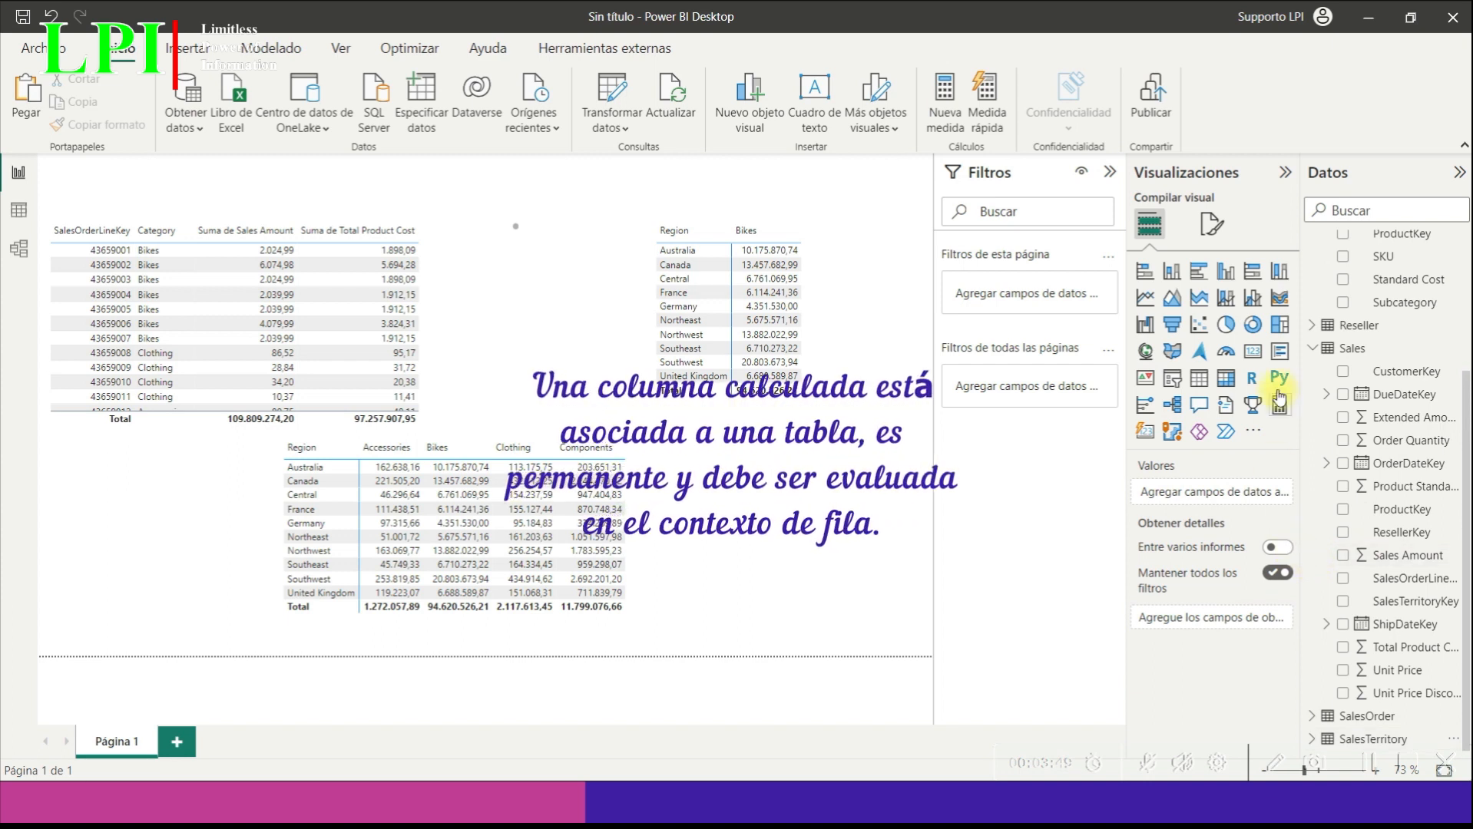
{"action": "scroll", "coordinate": [1328, 331], "scroll_direction": "up", "scroll_amount": 3}
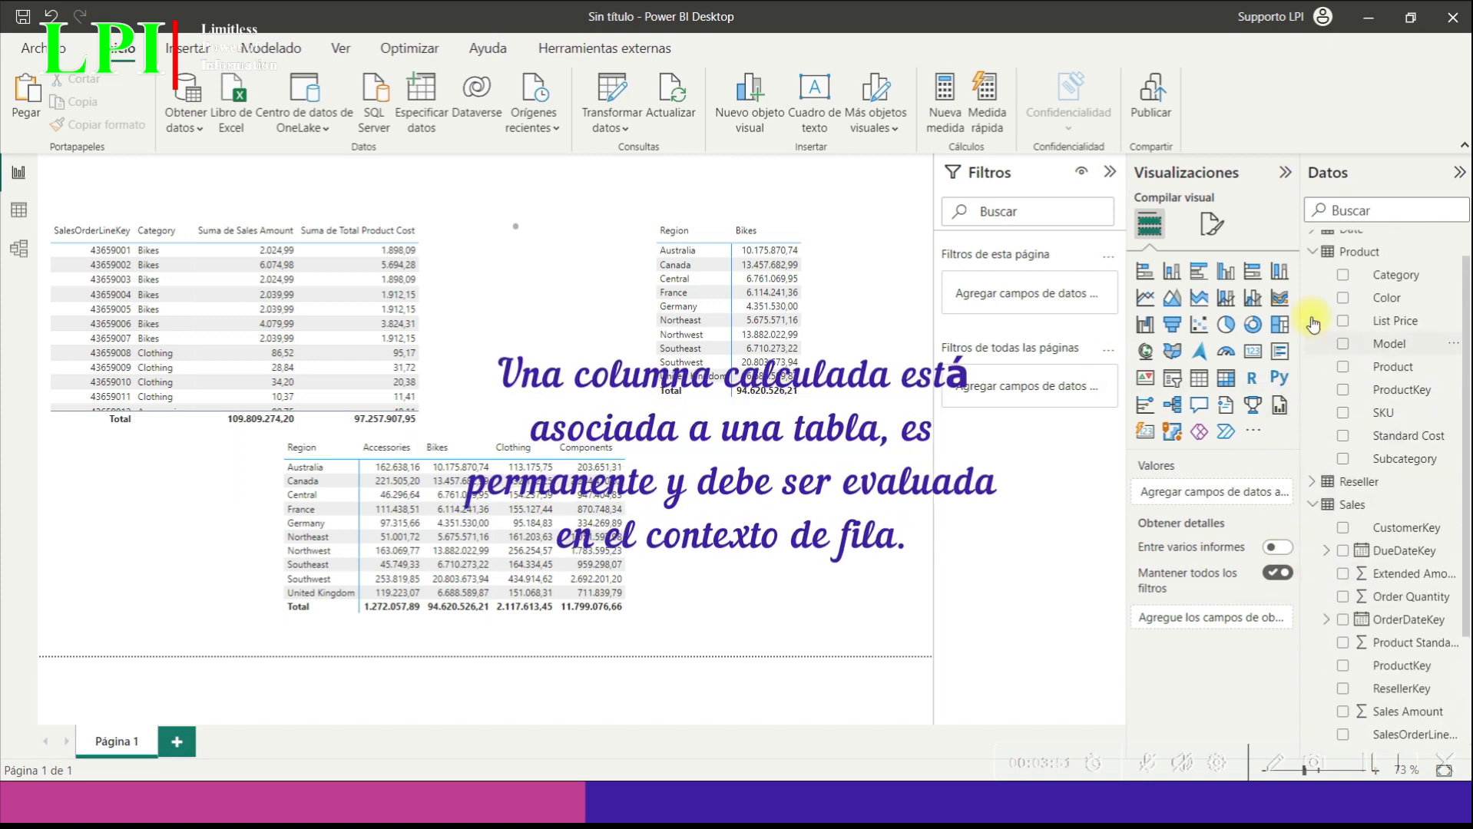
{"action": "left_click", "coordinate": [1311, 253]}
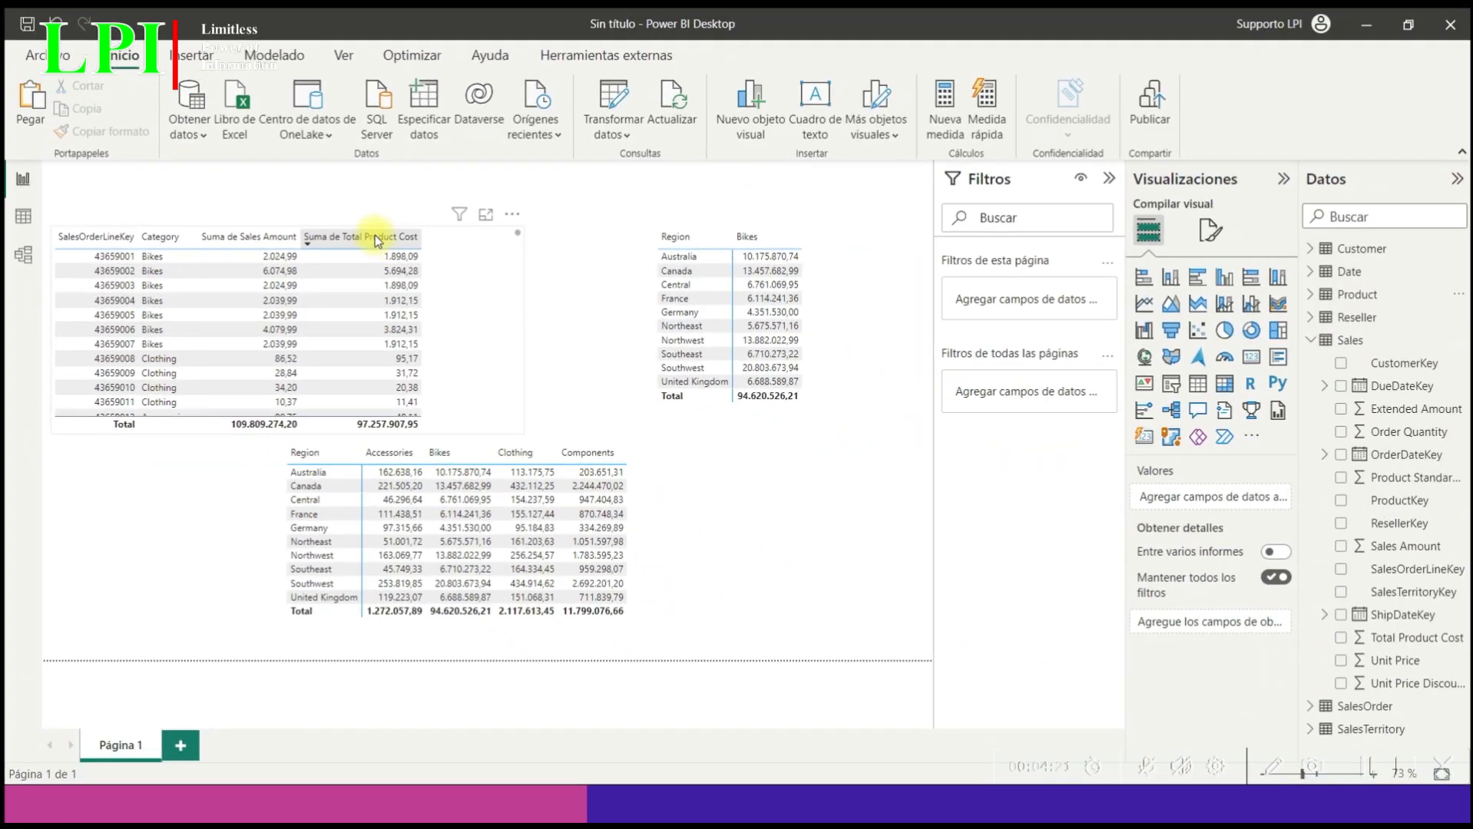
{"action": "left_click", "coordinate": [276, 57]}
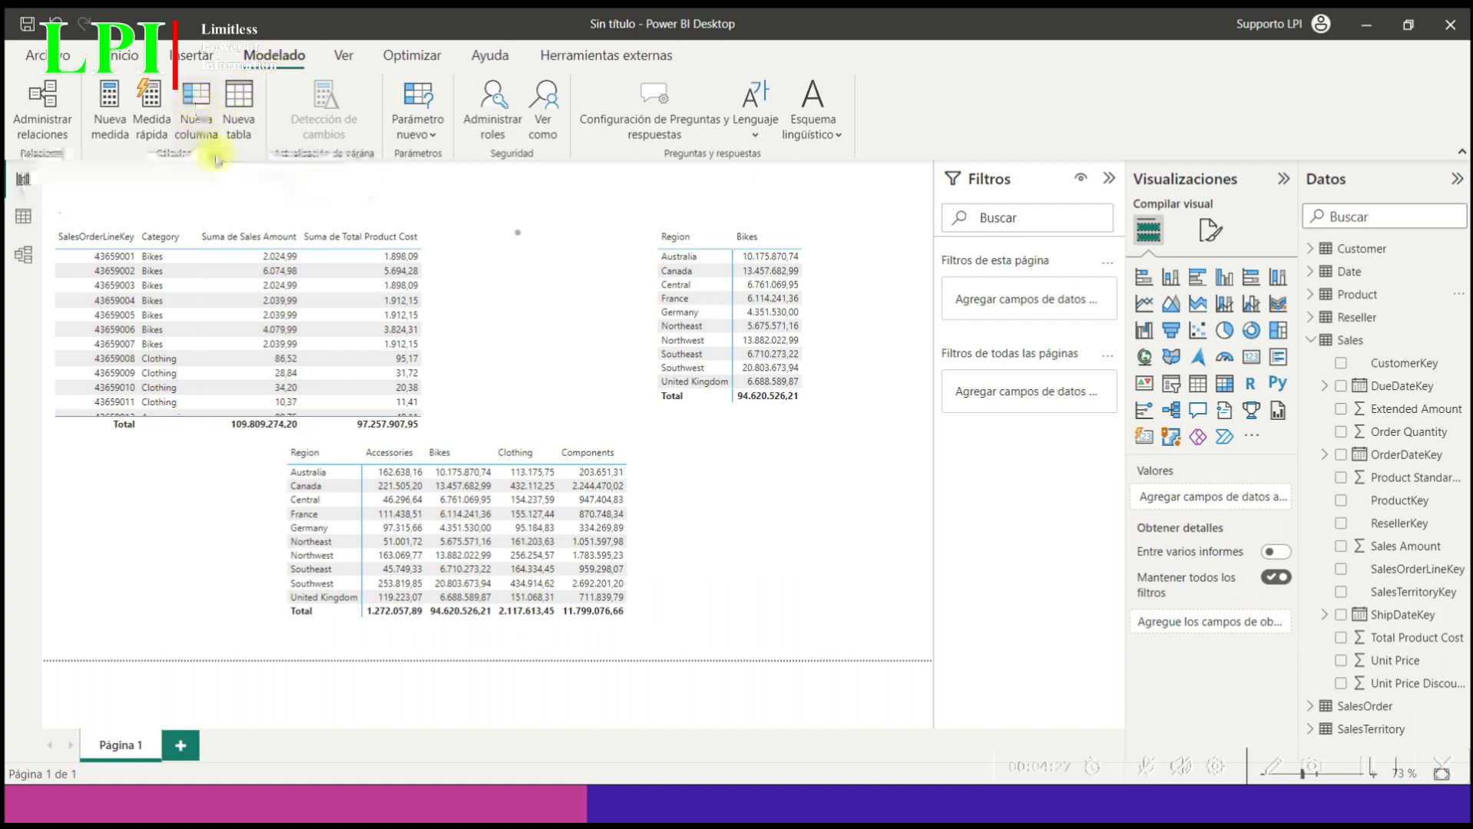
{"action": "left_click", "coordinate": [1367, 344]}
{"action": "left_click", "coordinate": [1458, 340]}
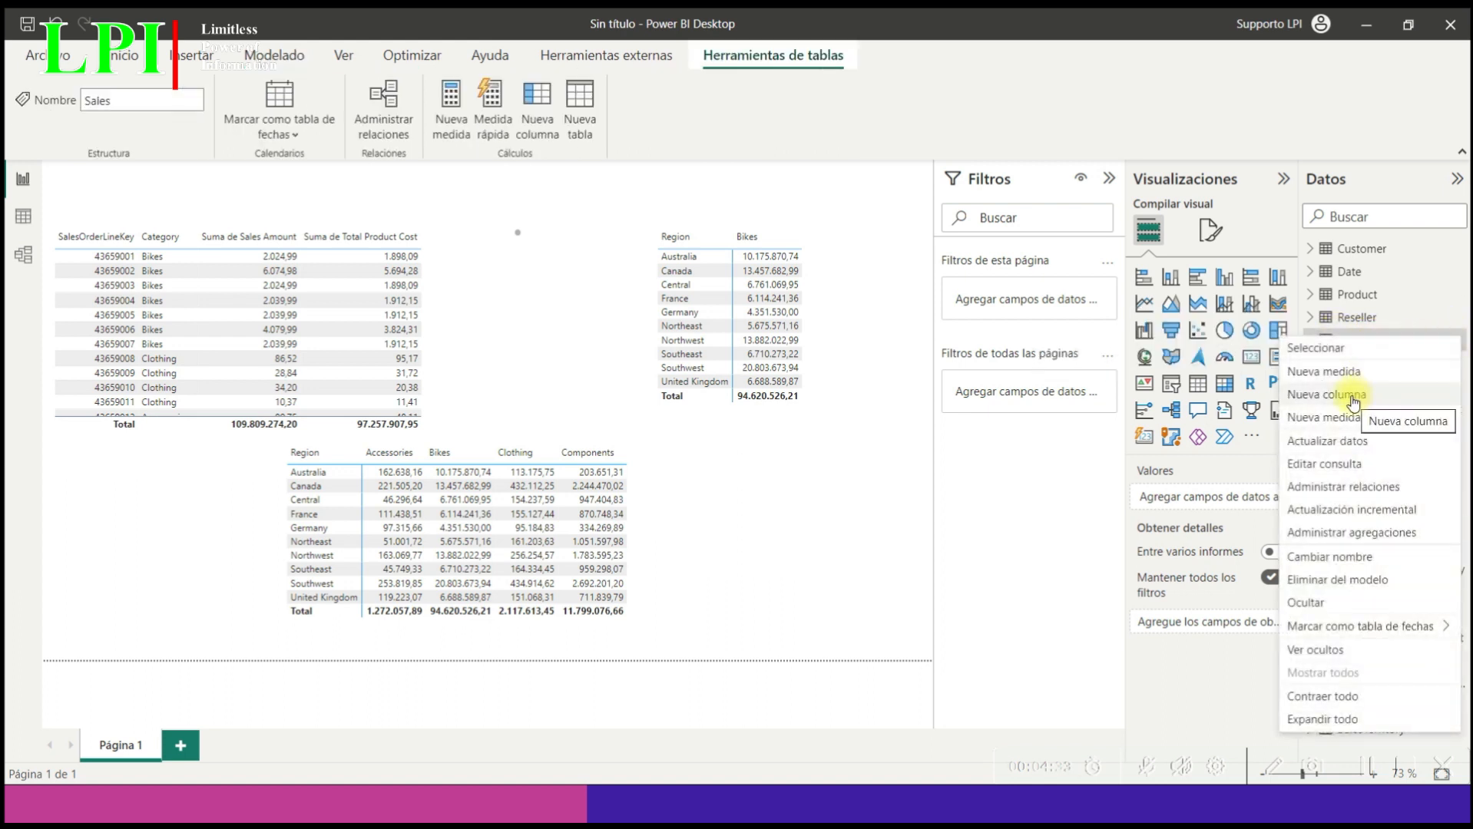
{"action": "left_click", "coordinate": [1307, 397]}
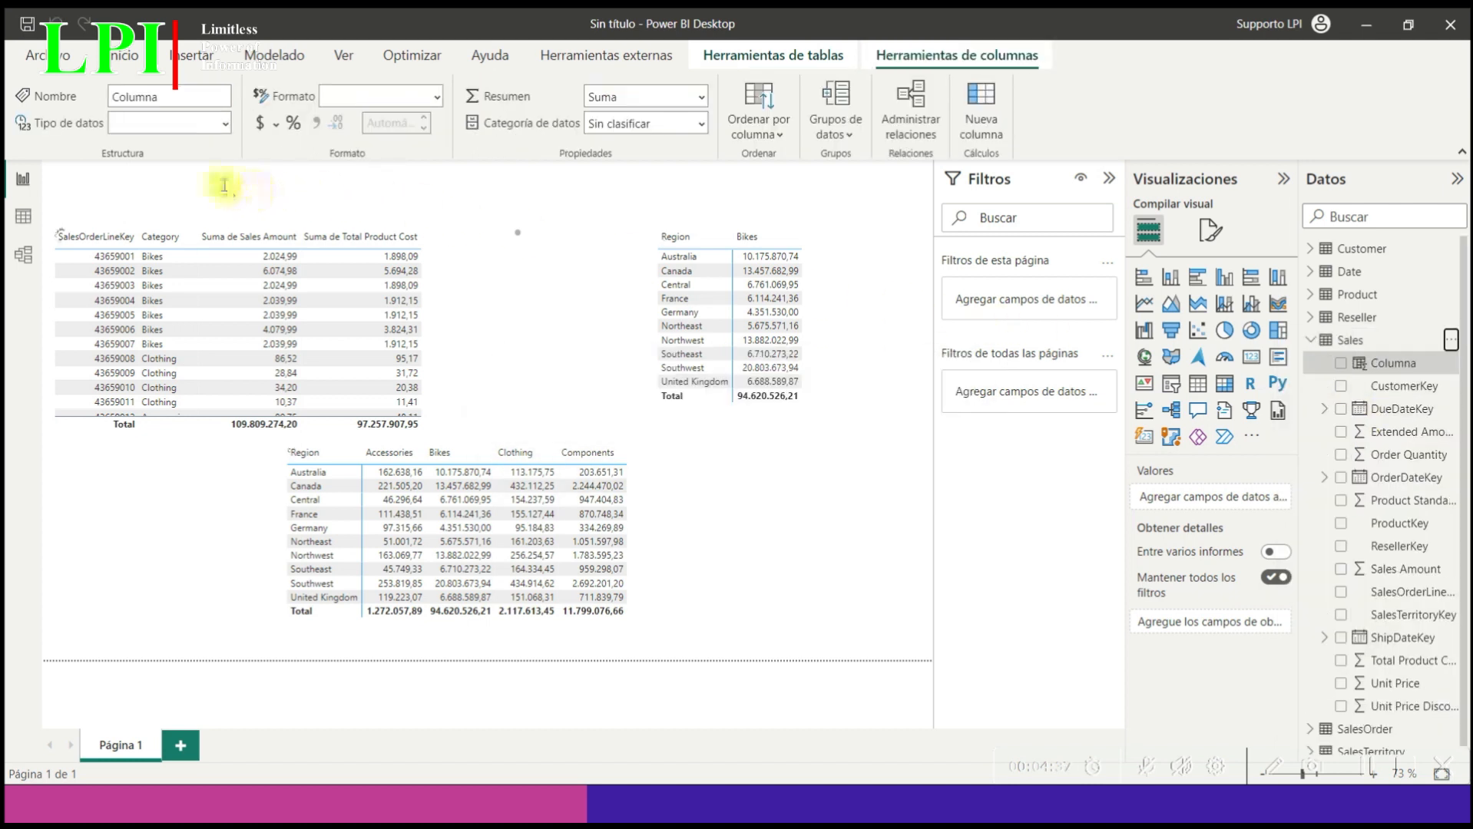
Define the calculated column as Util = Sales[Sales Amount]- Sales[Total Product Cost] and add it to the SalesOrderLineKey table
{"action": "left_click", "coordinate": [166, 176]}
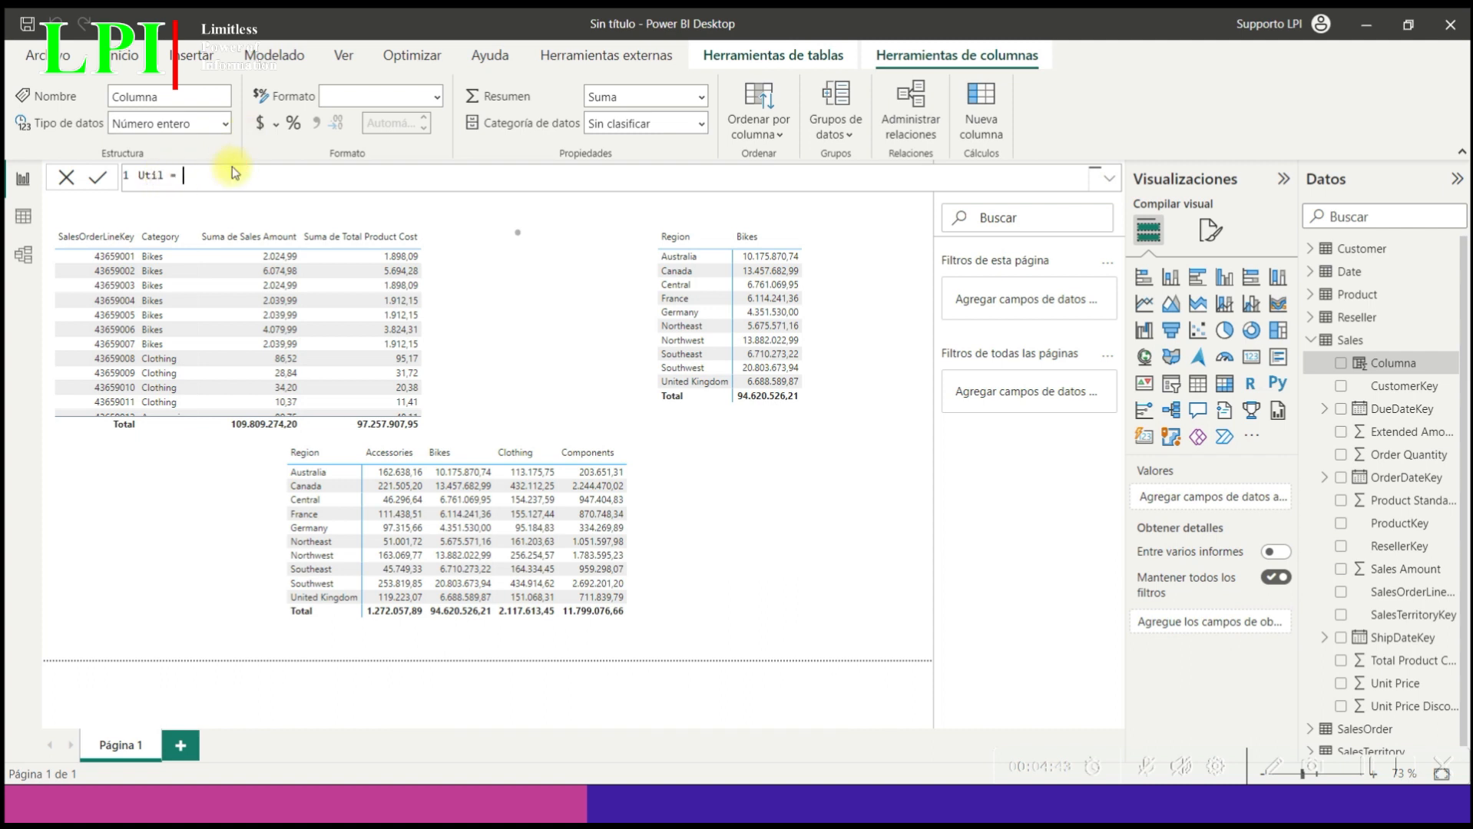
{"action": "type", "text": "Sales "}
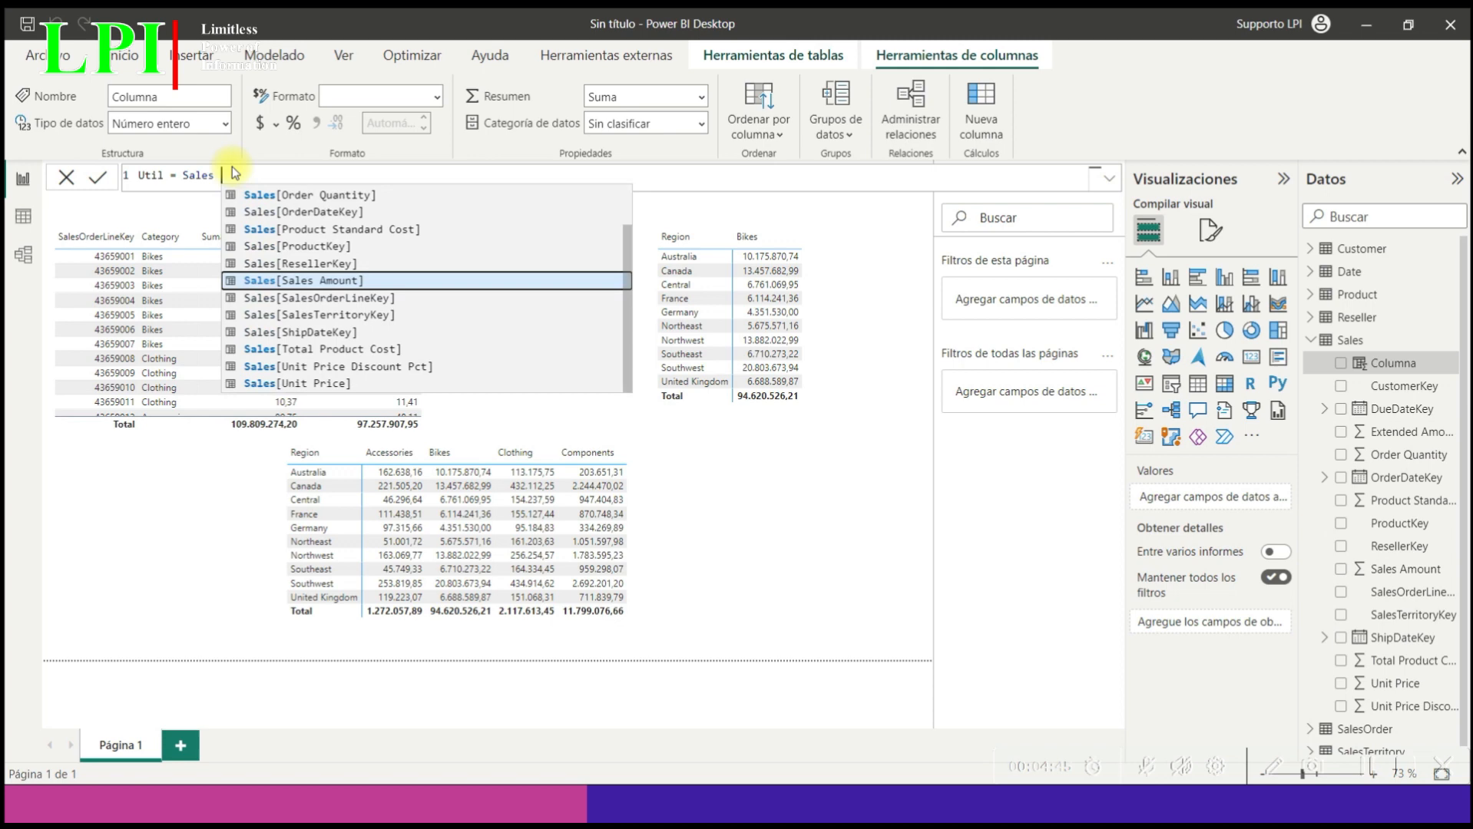
{"action": "type", "text": "Am"}
{"action": "key", "text": "Tab"}
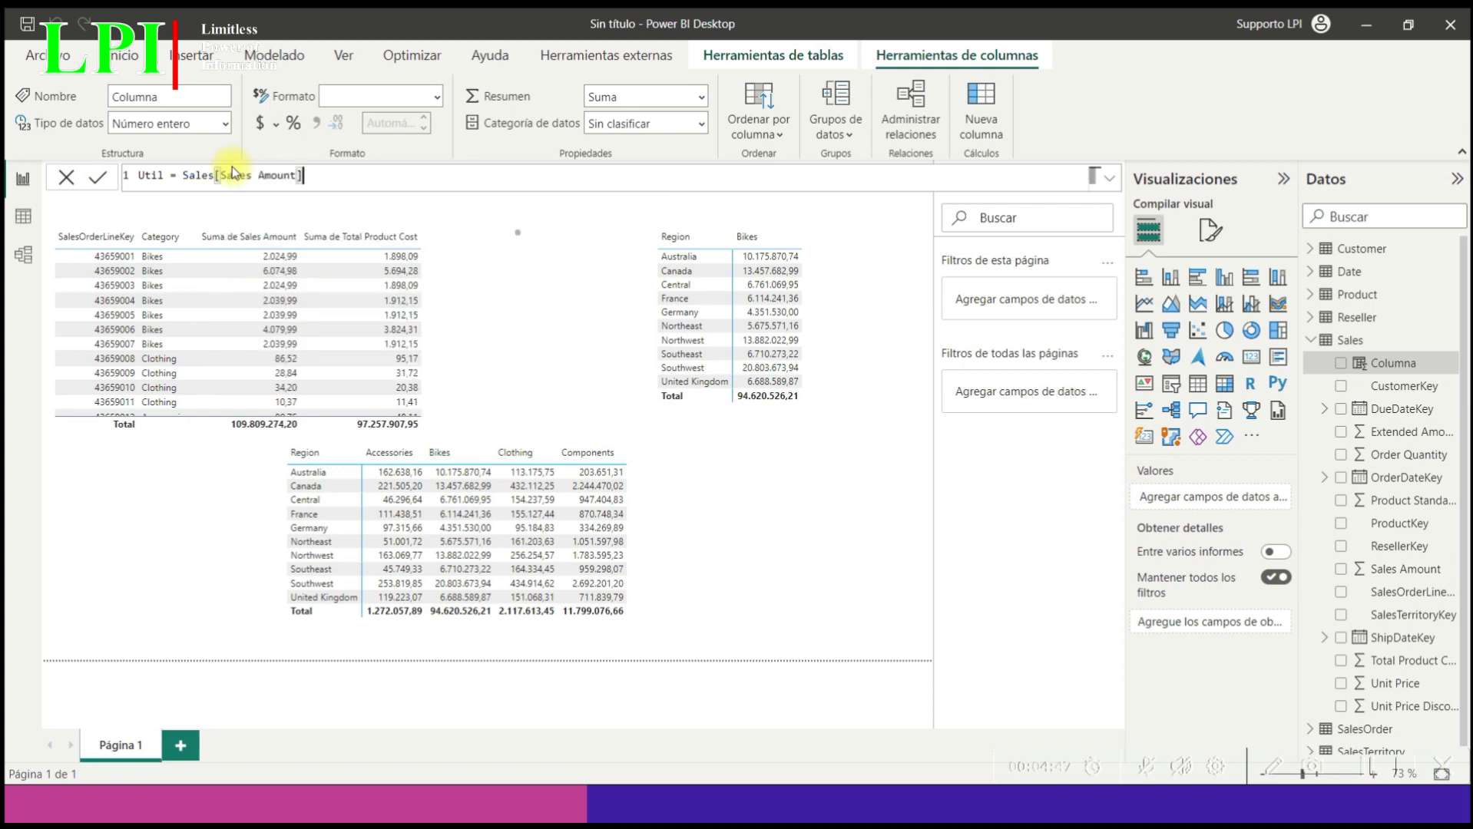
{"action": "type", "text": "- Tota"}
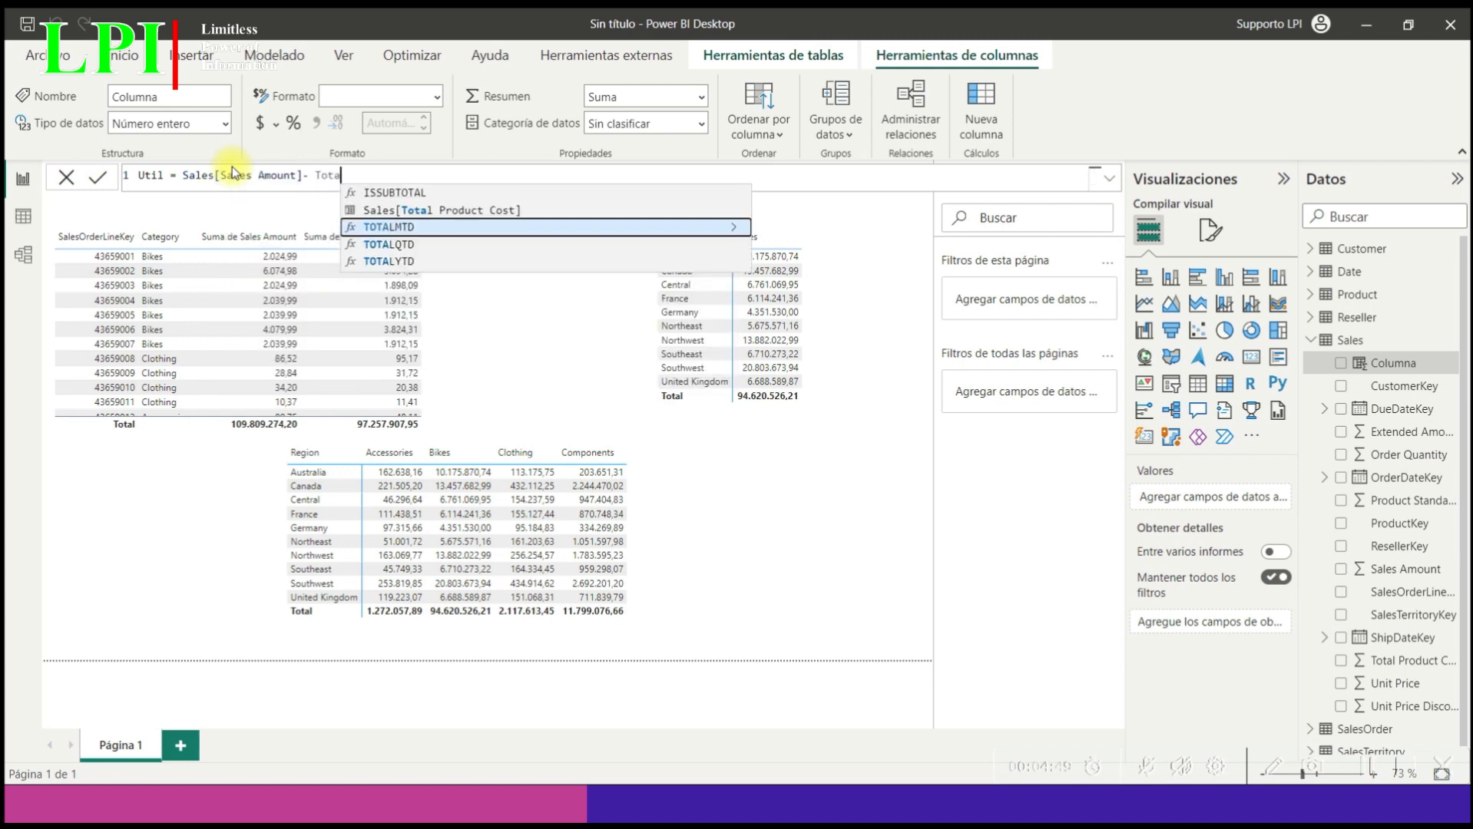
{"action": "key", "text": "Up"}
{"action": "key", "text": "Tab"}
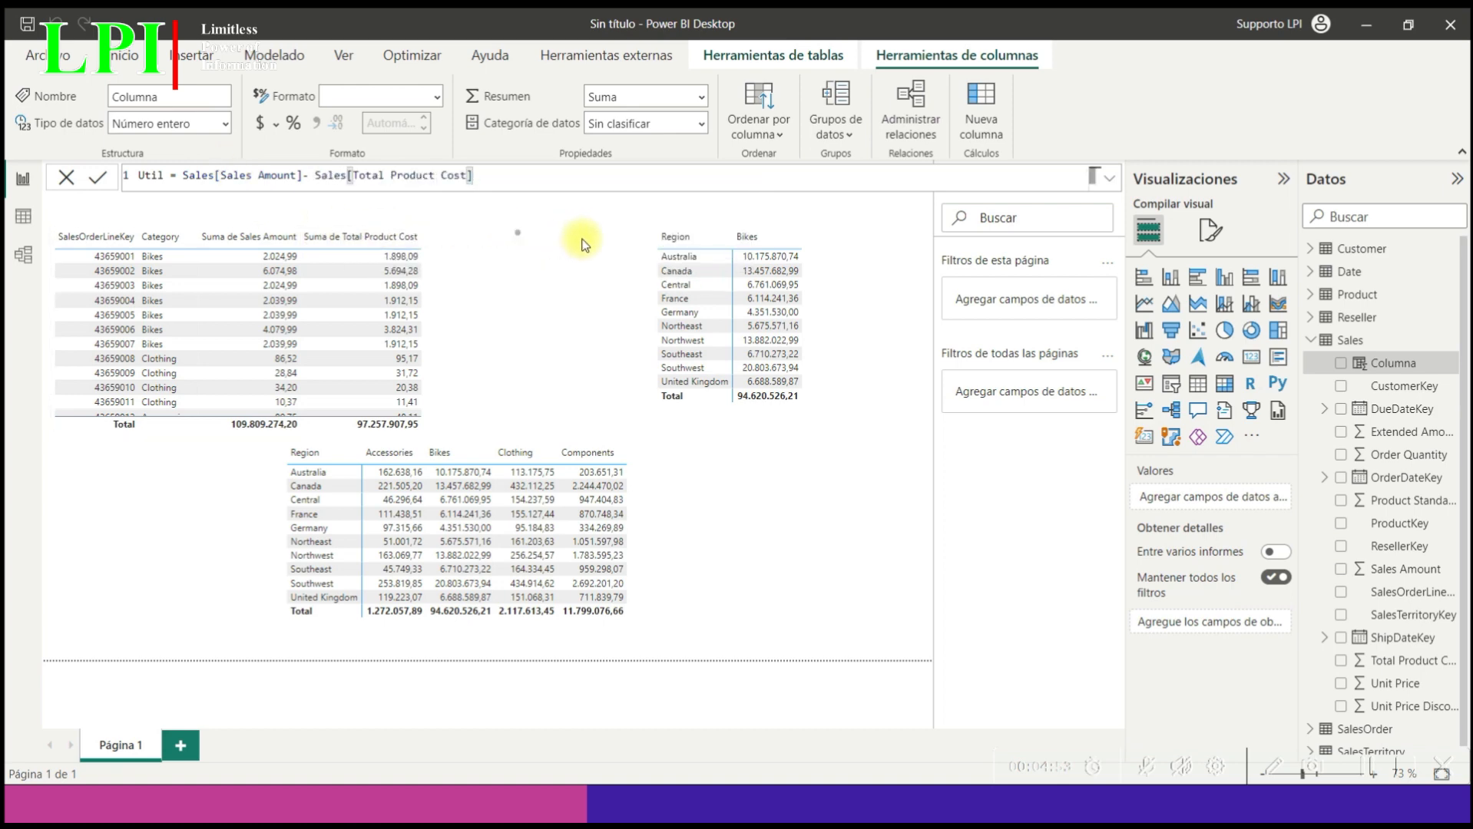
{"action": "key", "text": "Return"}
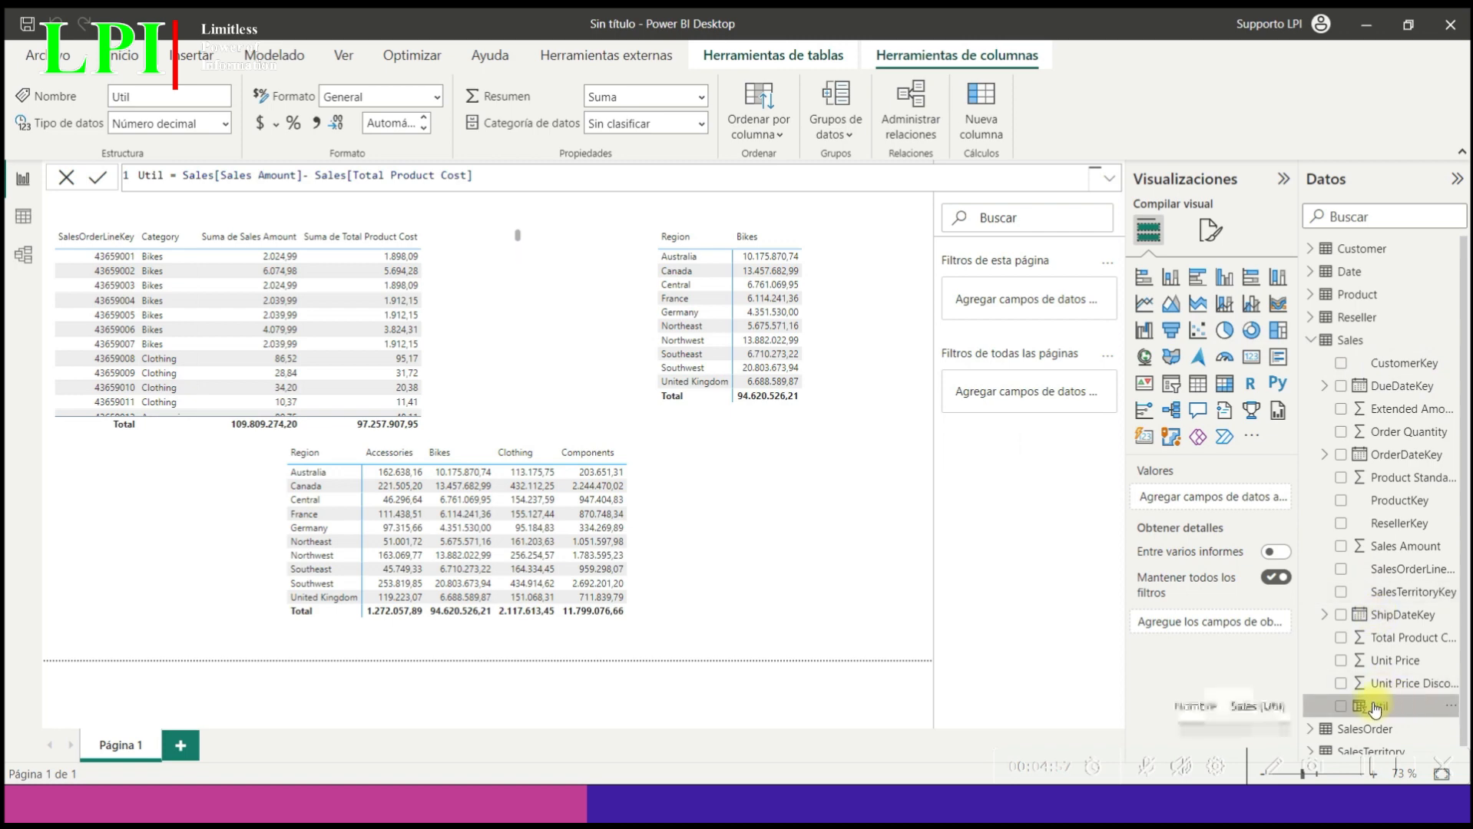
{"action": "left_click_drag", "start_coordinate": [1400, 710], "coordinate": [413, 305]}
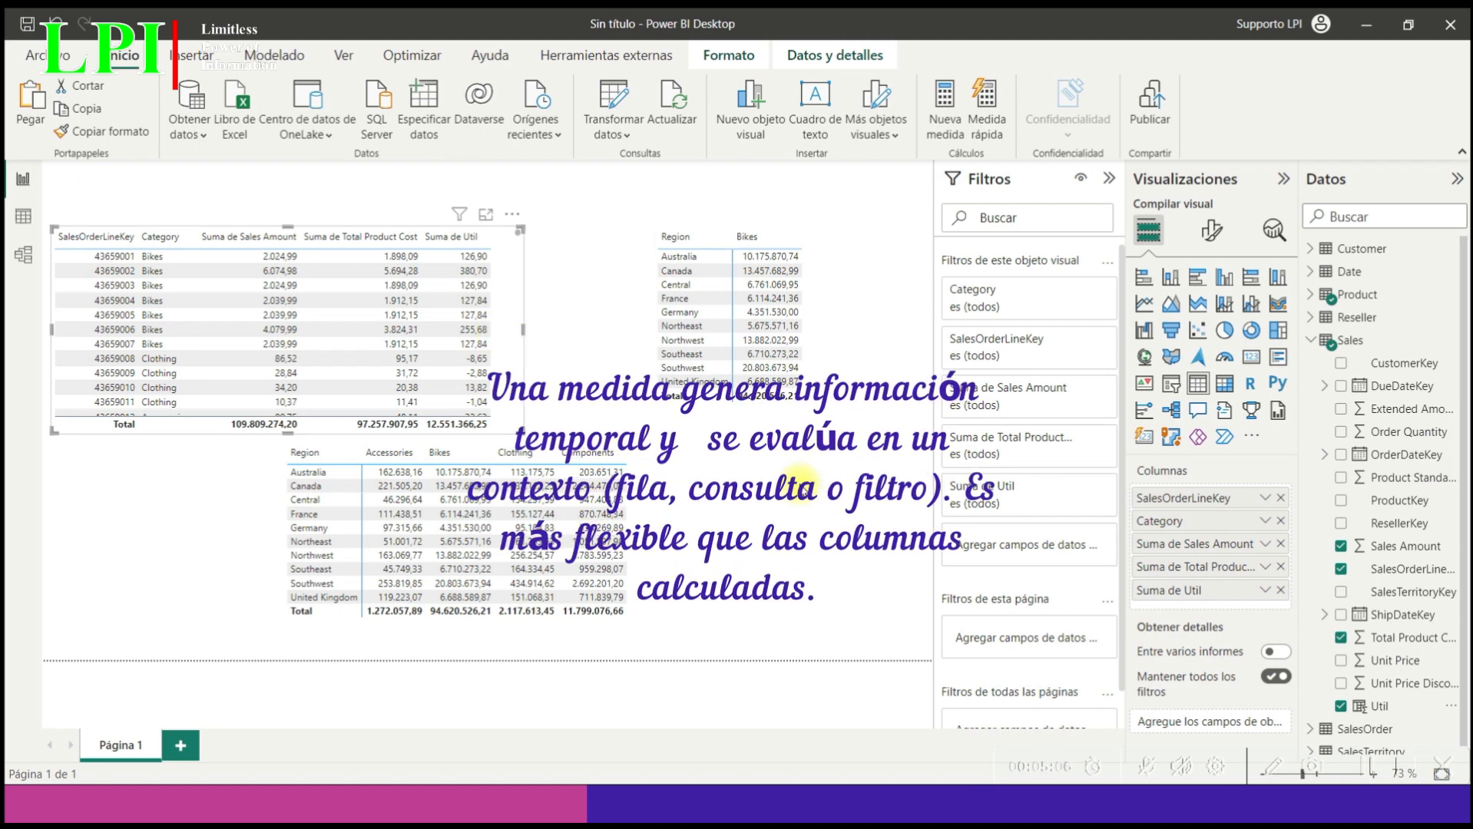
{"action": "left_click", "coordinate": [801, 498]}
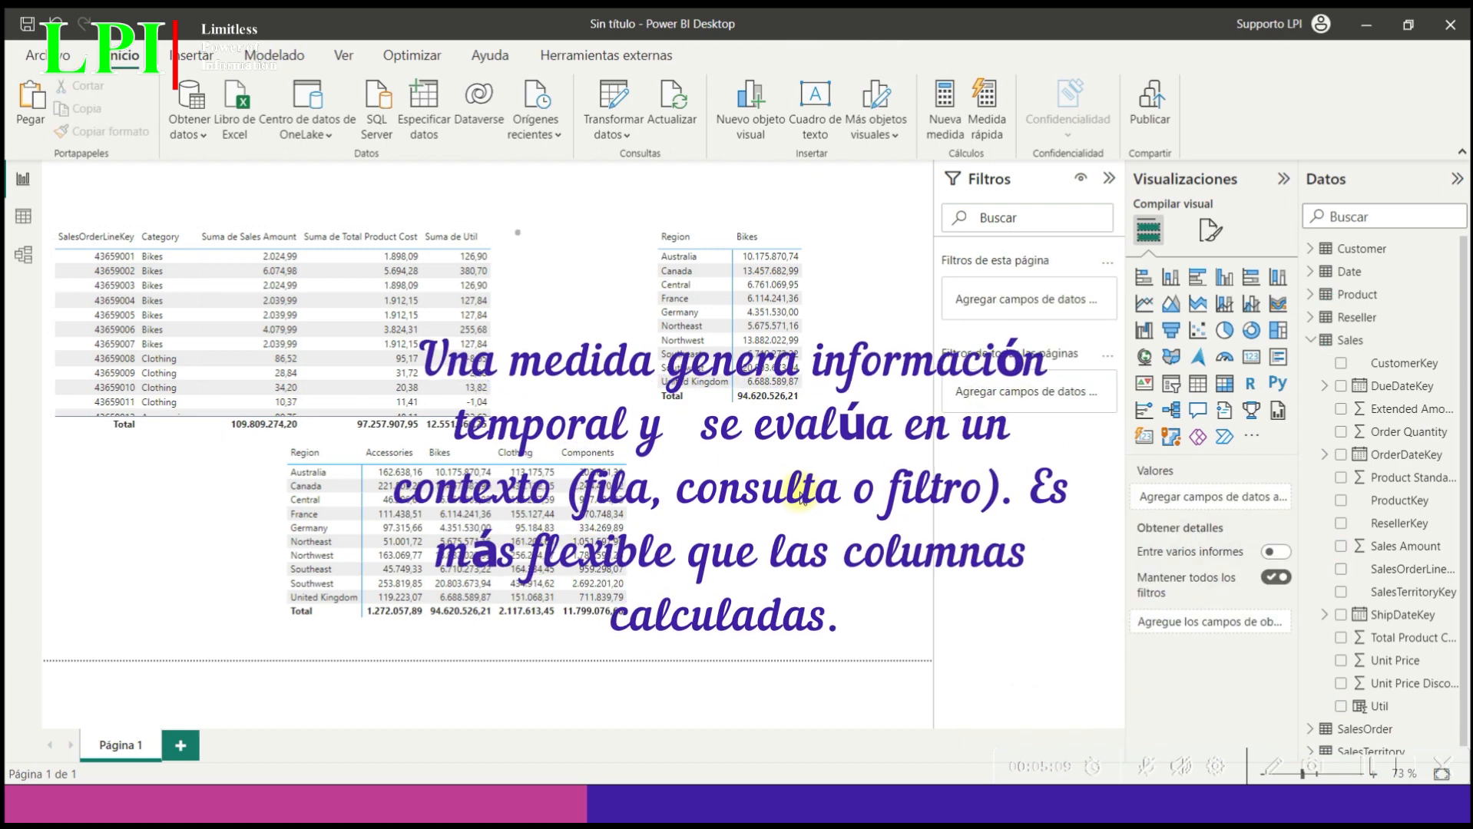
Widen the frames of the all-category region matrix and the Bikes-only matrix to make room for another column
{"action": "left_click", "coordinate": [657, 529]}
{"action": "left_click_drag", "start_coordinate": [691, 543], "coordinate": [888, 559]}
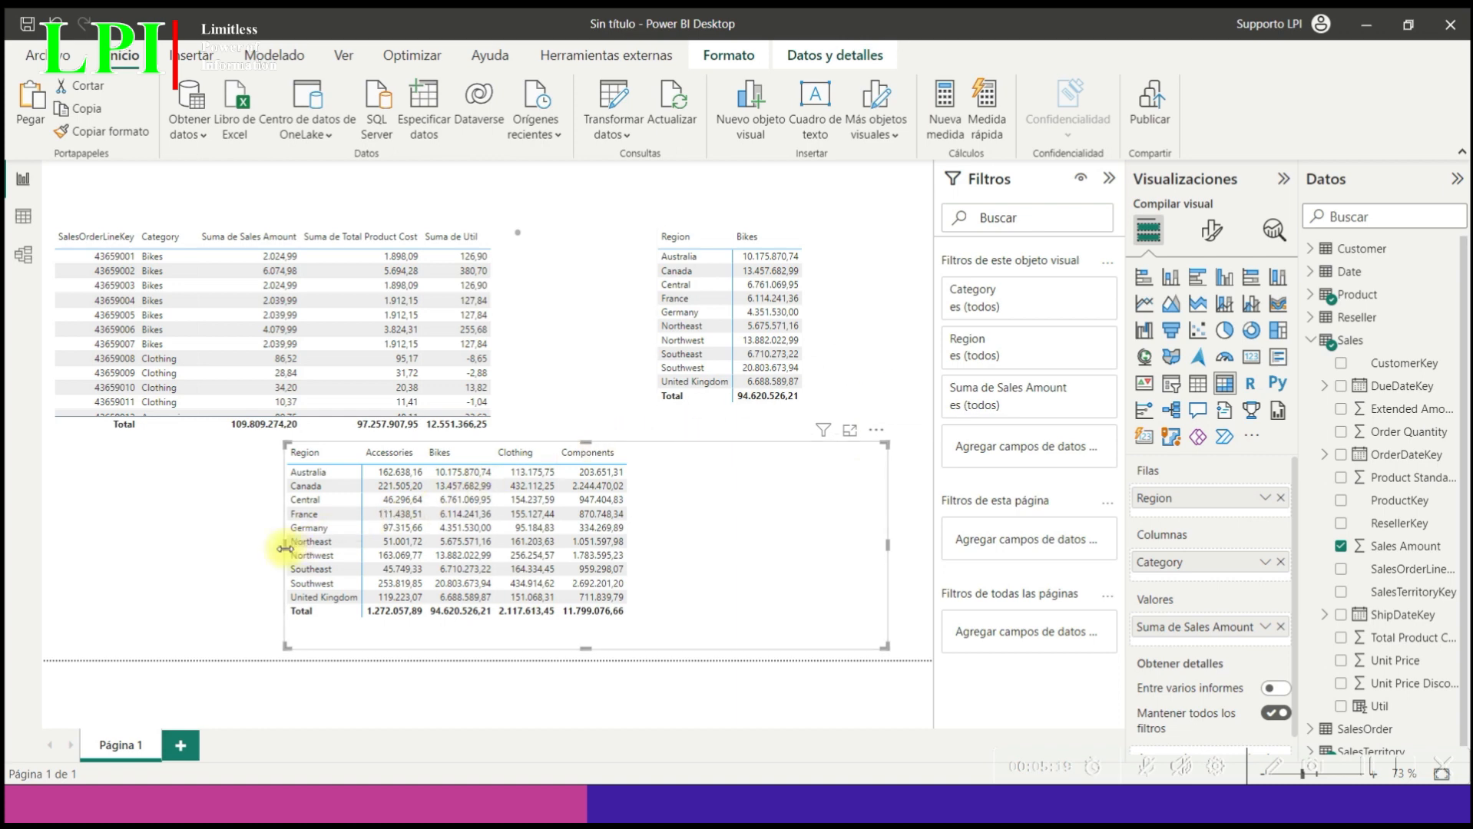
{"action": "left_click_drag", "start_coordinate": [284, 548], "coordinate": [223, 550]}
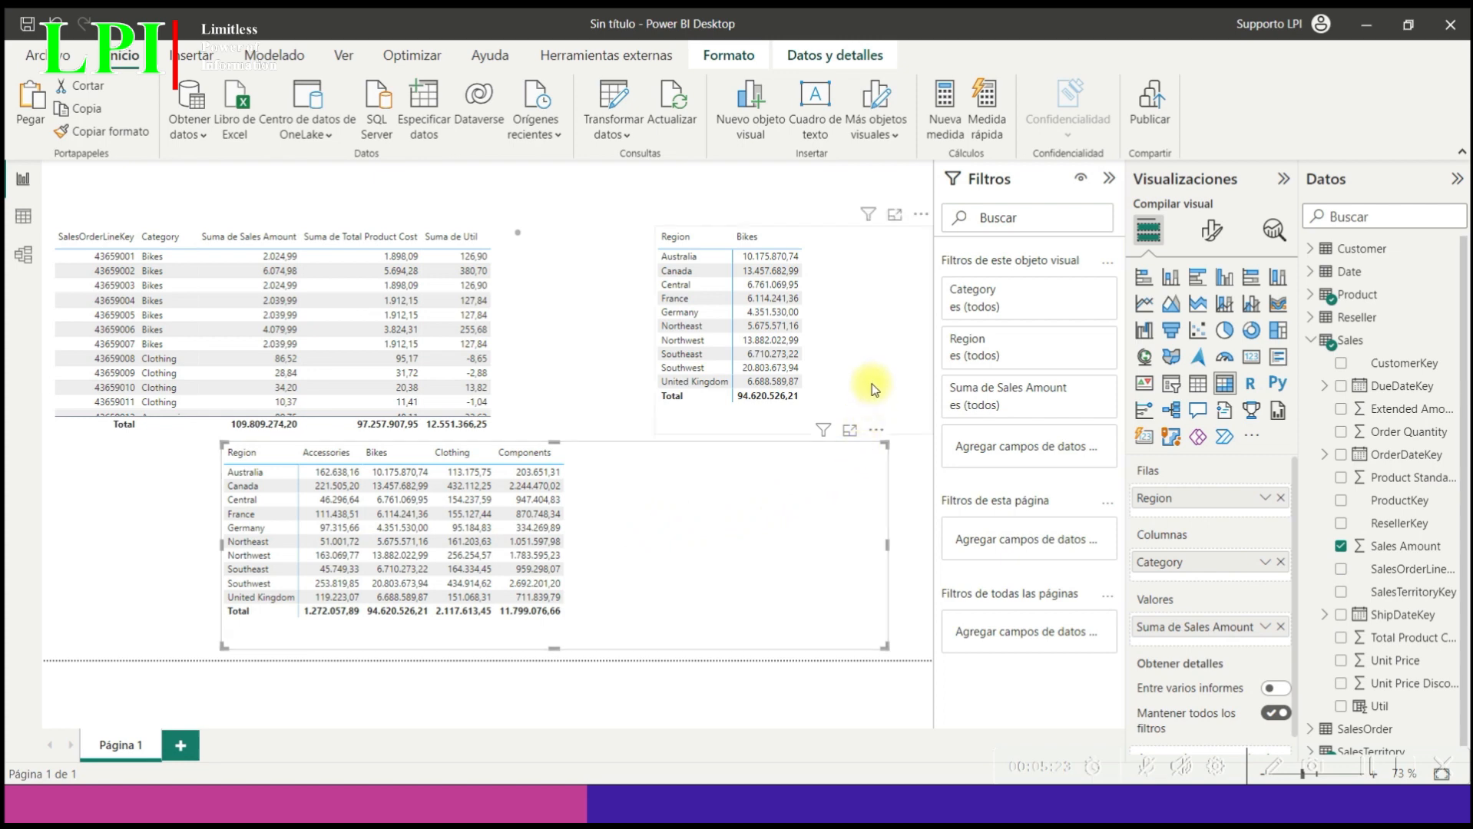
{"action": "left_click", "coordinate": [850, 367]}
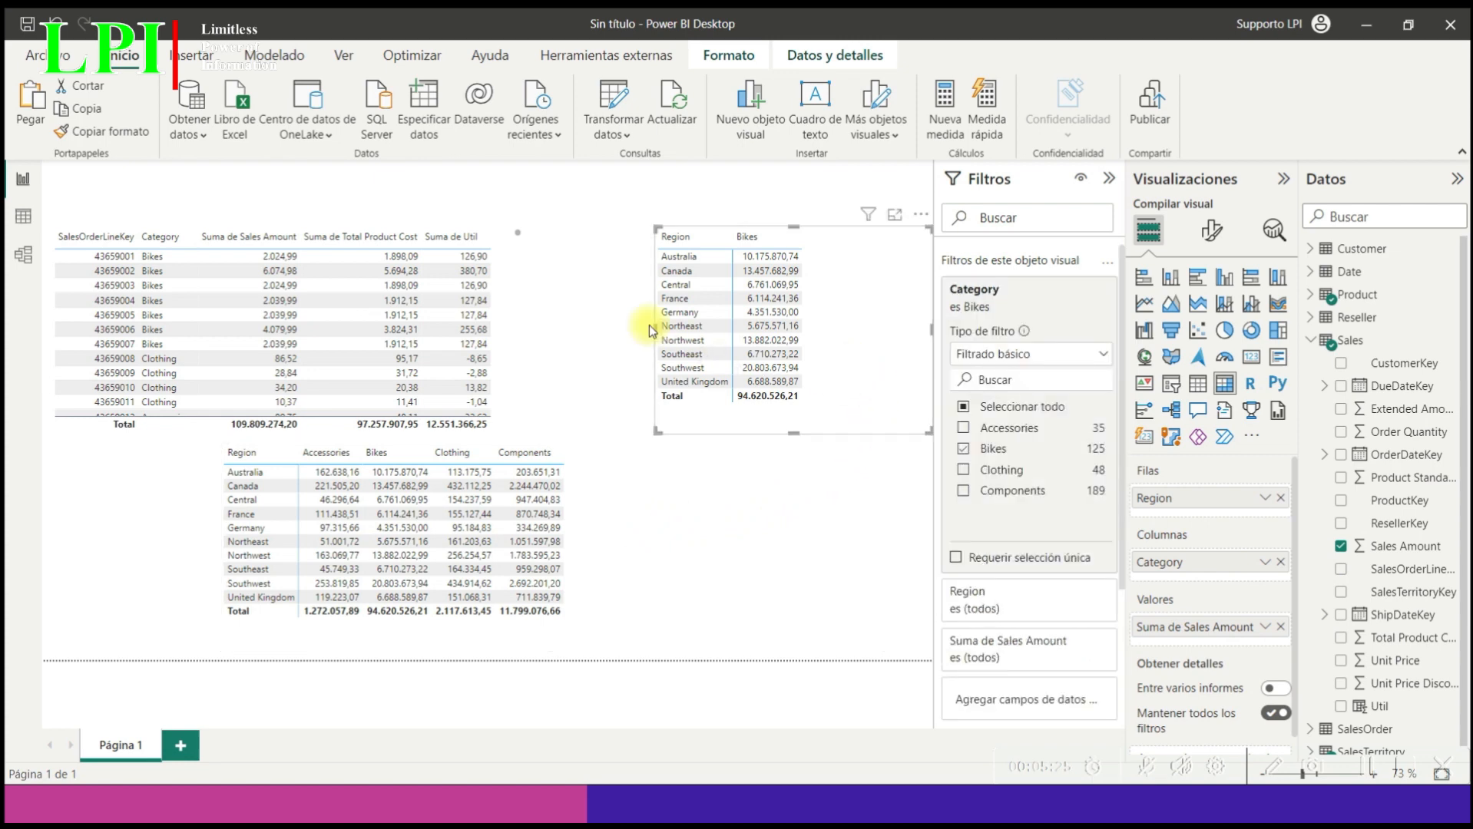
{"action": "left_click_drag", "start_coordinate": [653, 330], "coordinate": [584, 341]}
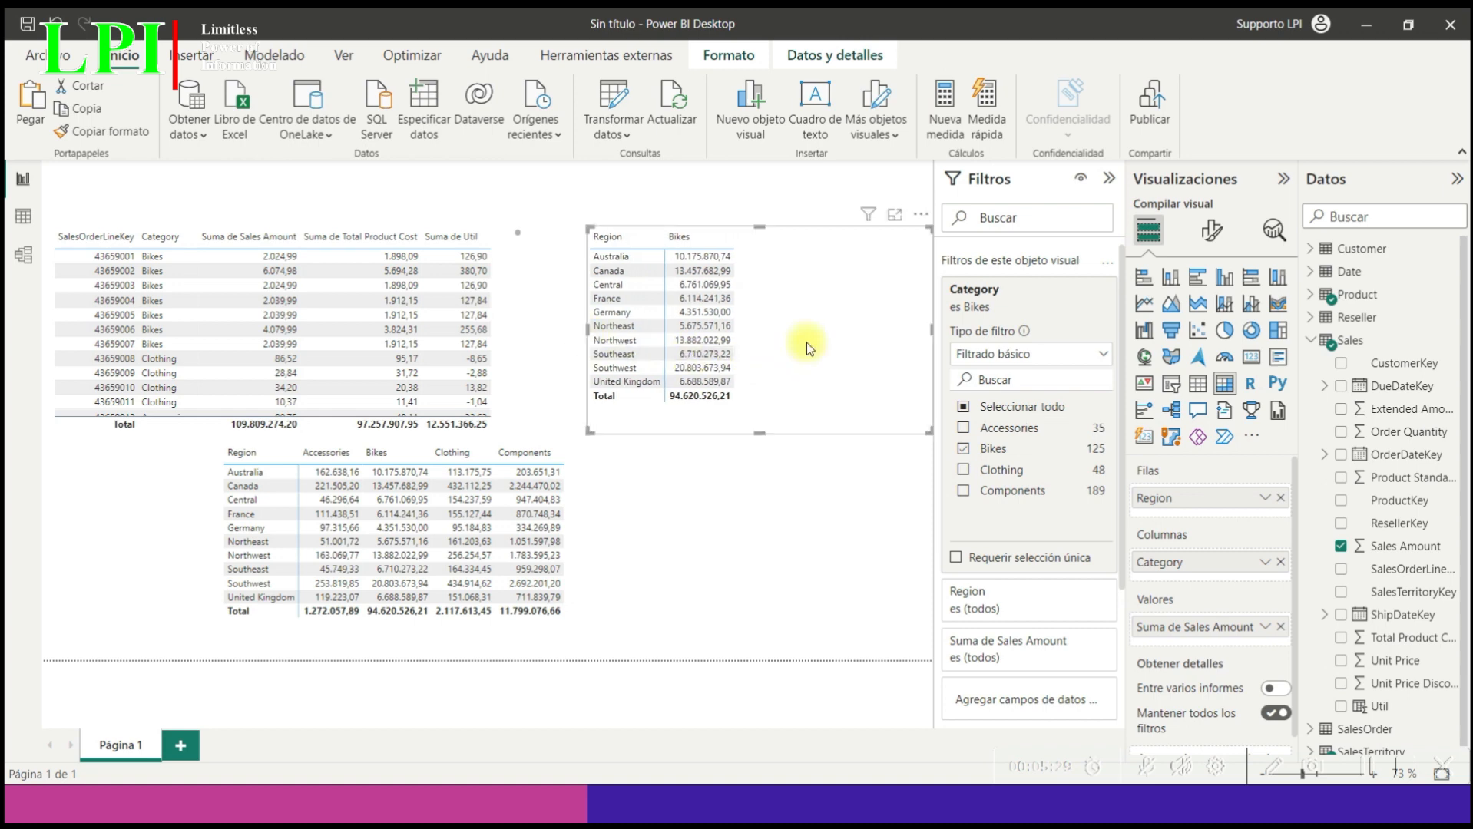
{"action": "left_click", "coordinate": [790, 191]}
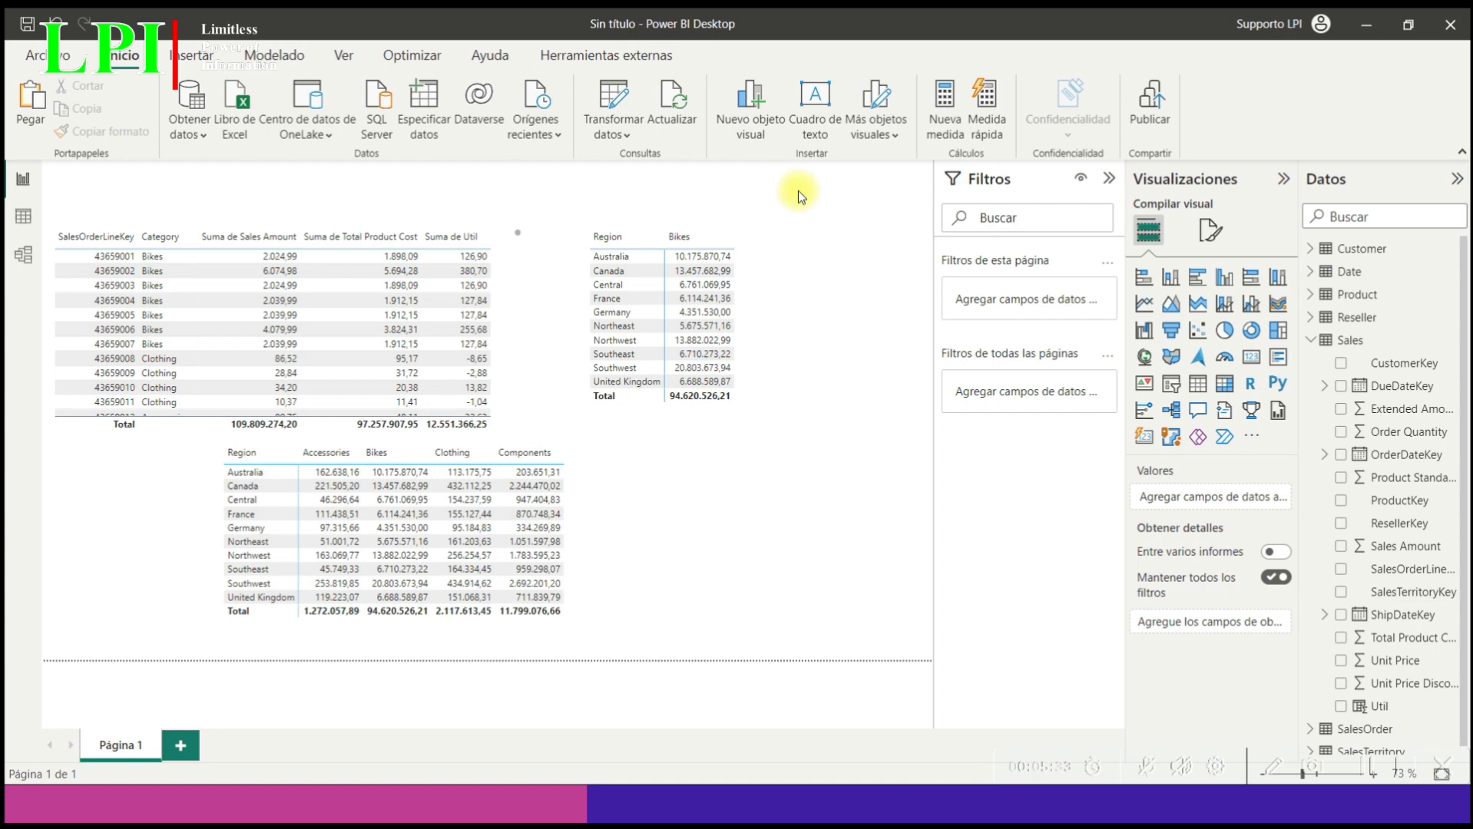
Create a new measure in the Sales table and name it Util1
{"action": "left_click", "coordinate": [286, 56]}
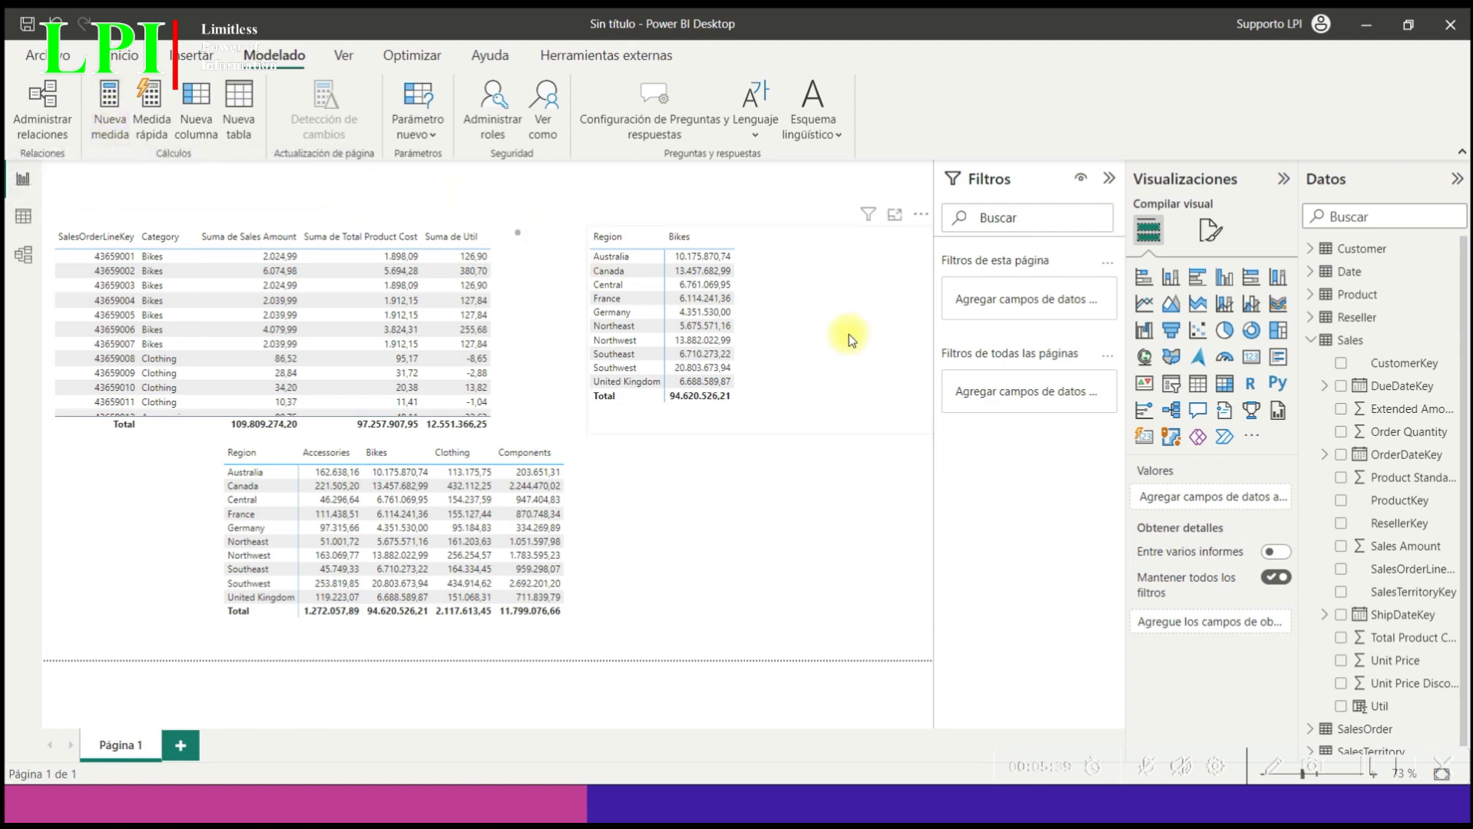
{"action": "left_click", "coordinate": [1396, 342]}
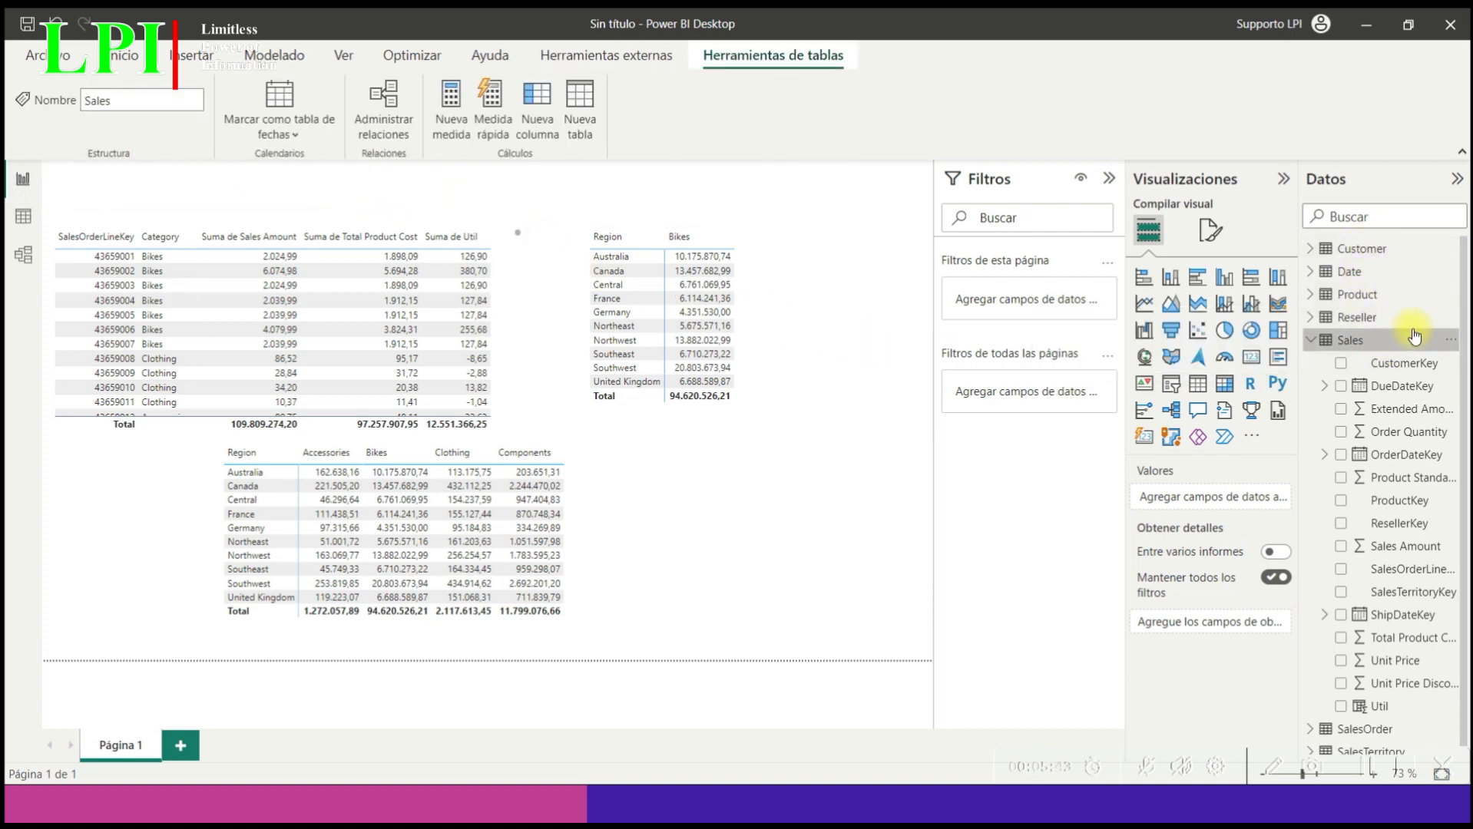
{"action": "left_click", "coordinate": [1450, 340]}
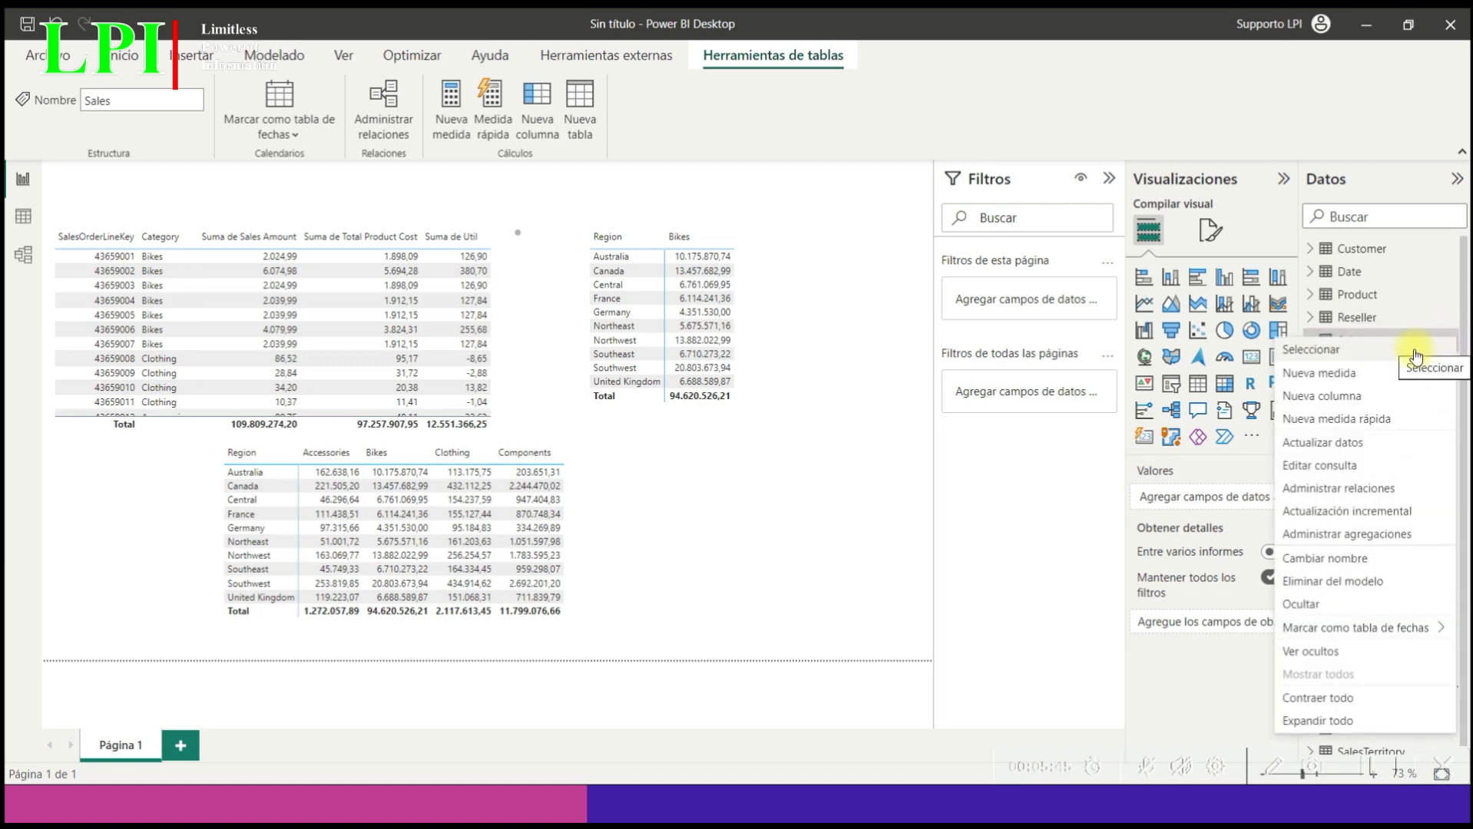
{"action": "left_click", "coordinate": [1331, 374]}
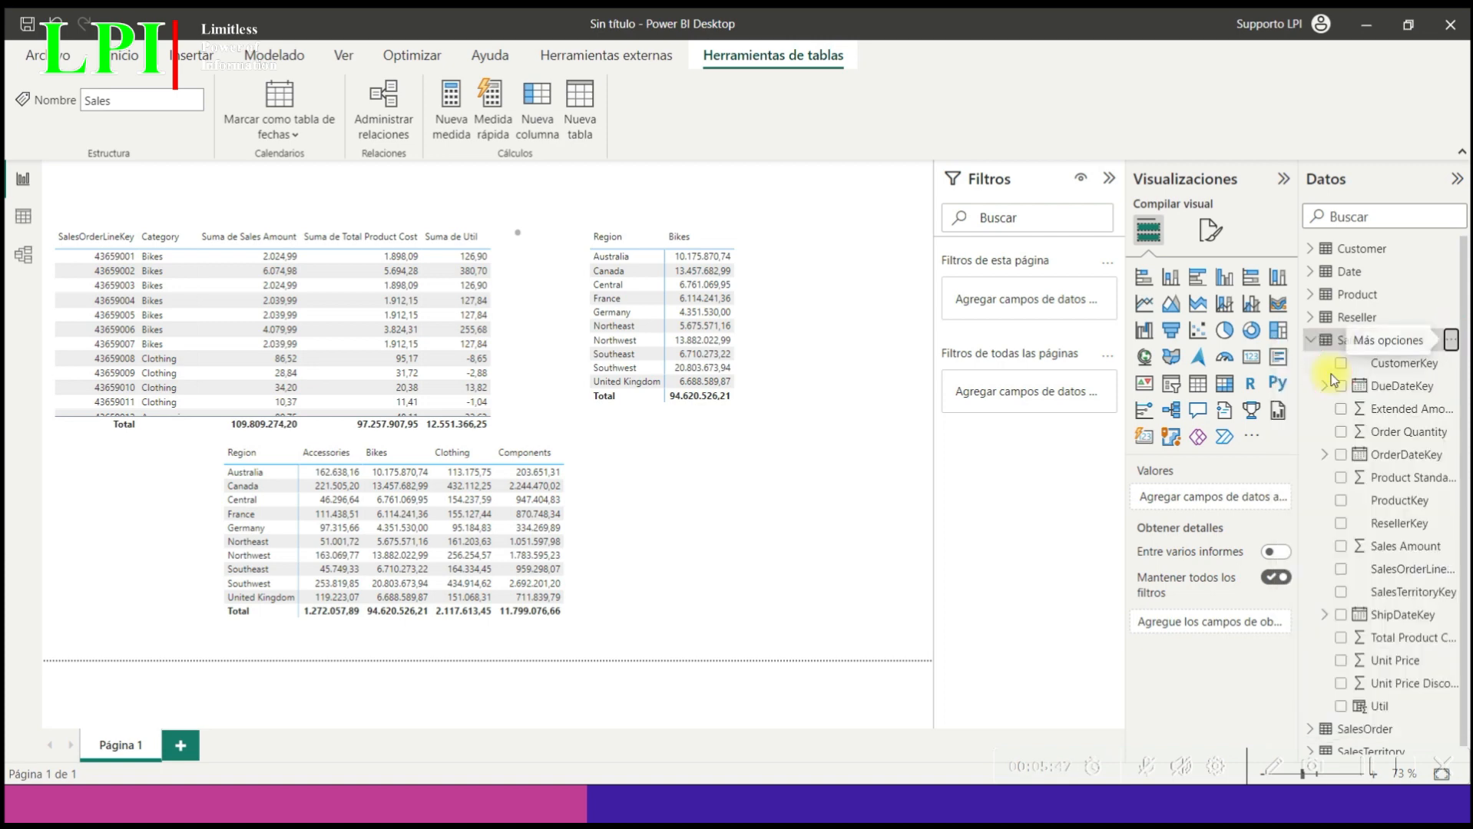
{"action": "double_click", "coordinate": [162, 174]}
{"action": "type", "text": "Util1 = "}
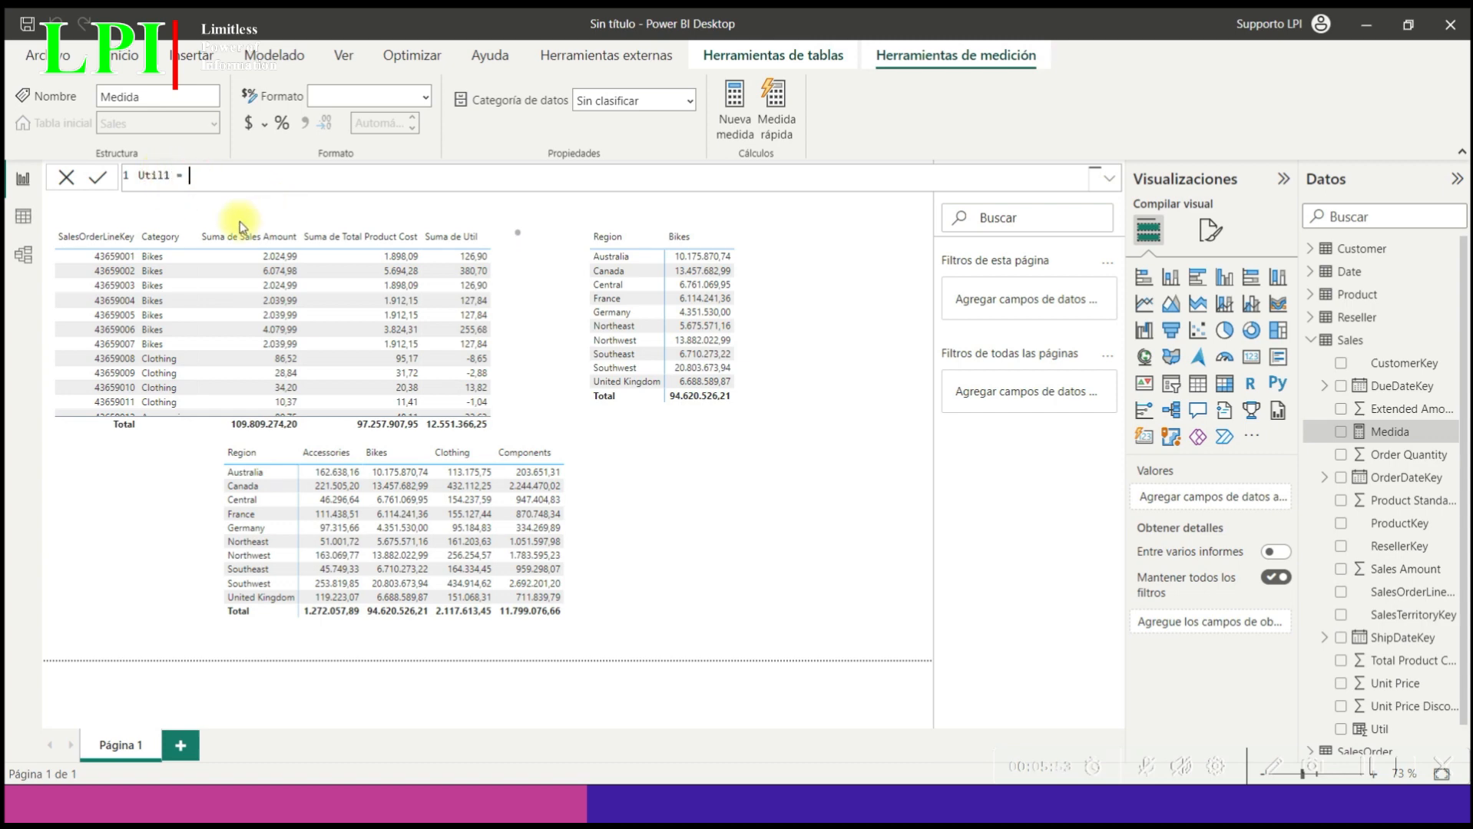
{"action": "type", "text": "Sales Amount"}
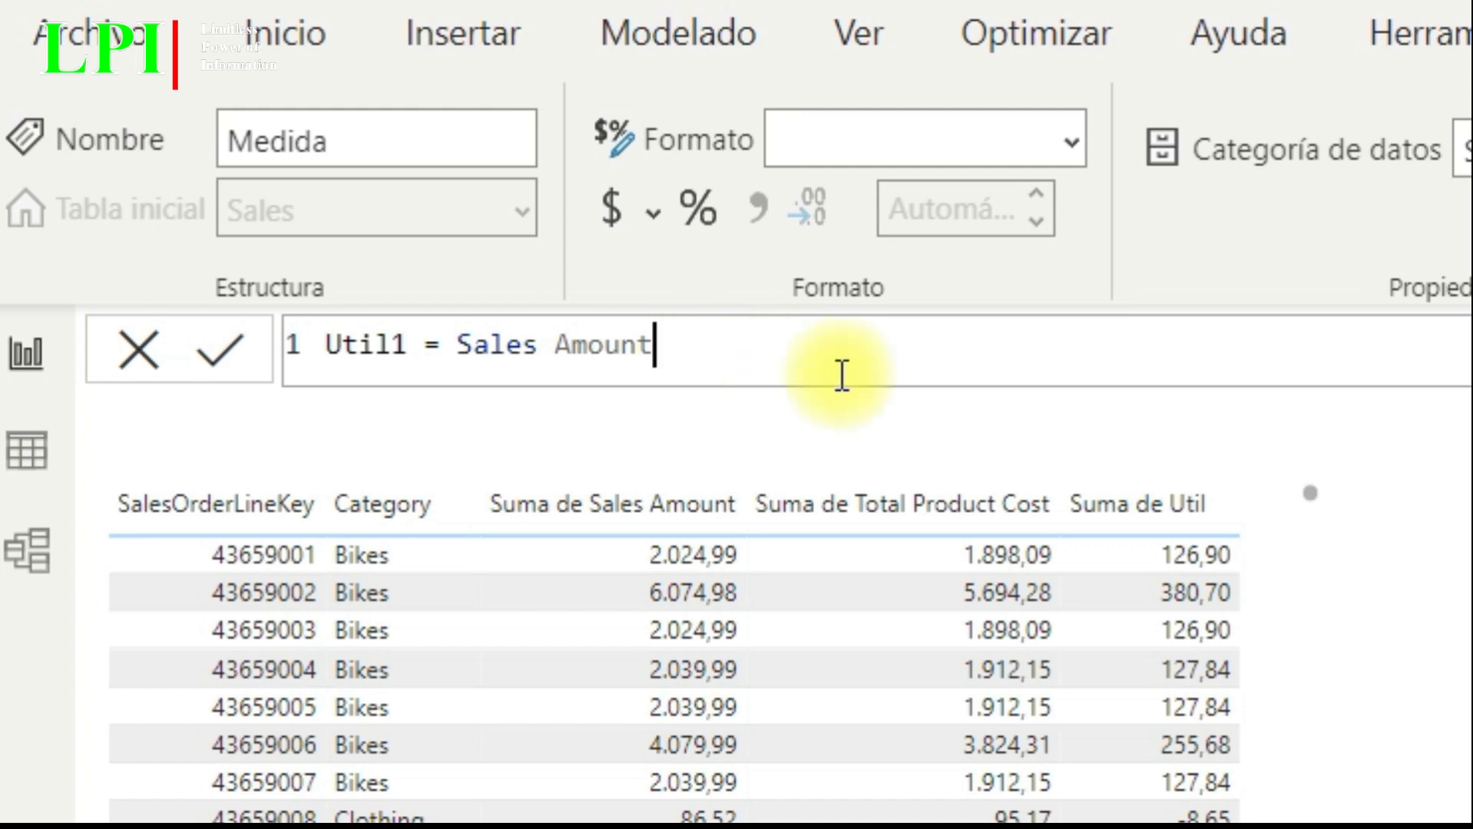
{"action": "key", "text": "BackSpace"}
{"action": "key", "text": "BackSpace"}
{"action": "key", "text": "BackSpace"}
{"action": "key", "text": "BackSpace"}
{"action": "key", "text": "BackSpace"}
{"action": "key", "text": "BackSpace"}
{"action": "key", "text": "BackSpace"}
{"action": "type", "text": "A"}
{"action": "key", "text": "BackSpace"}
{"action": "key", "text": "BackSpace"}
{"action": "key", "text": "BackSpace"}
{"action": "key", "text": "BackSpace"}
{"action": "key", "text": "BackSpace"}
{"action": "key", "text": "BackSpace"}
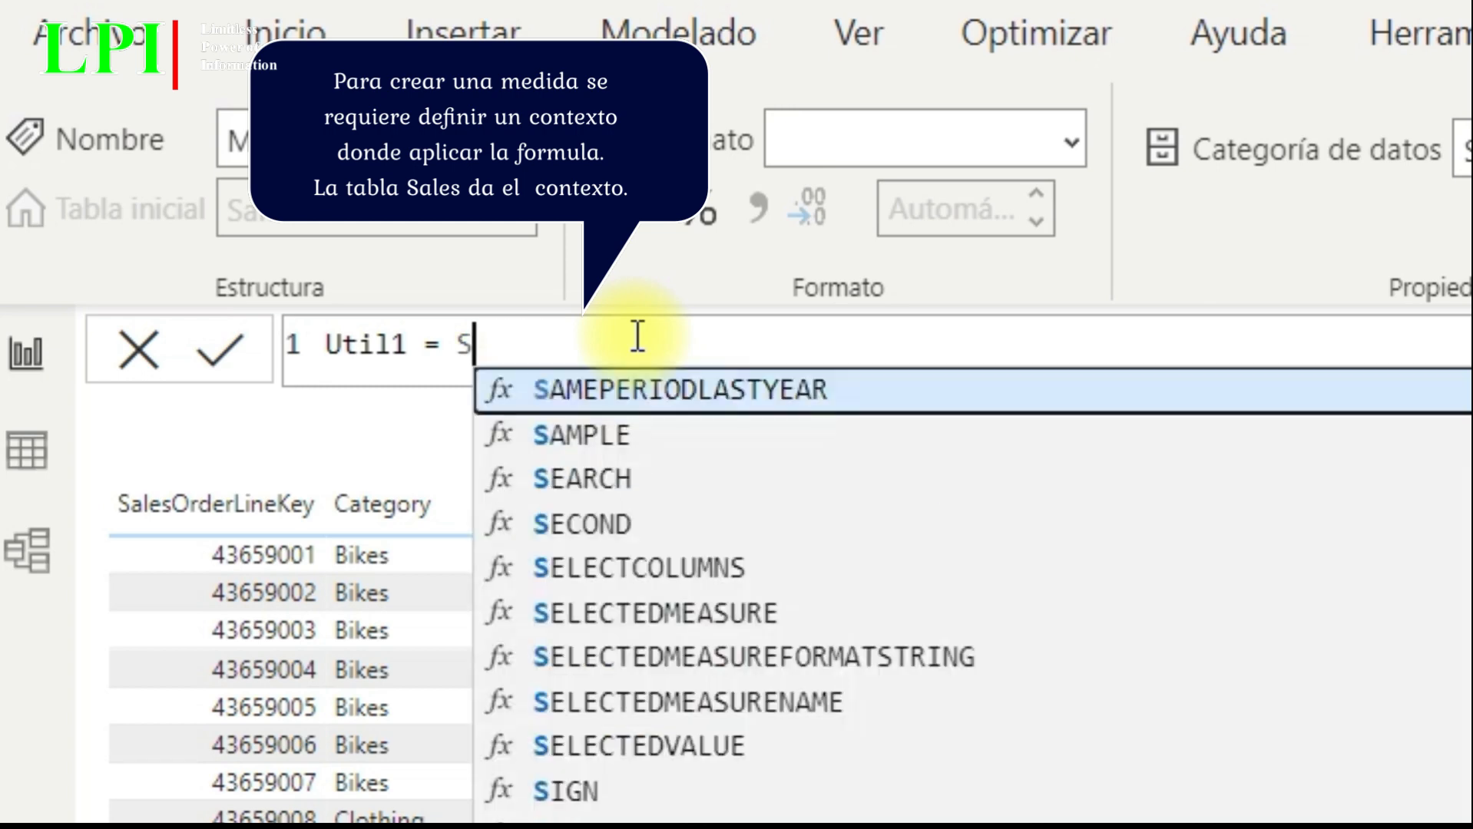
Begin the Util1 formula with SUMX, using the Sales table as its first argument
{"action": "type", "text": "U"}
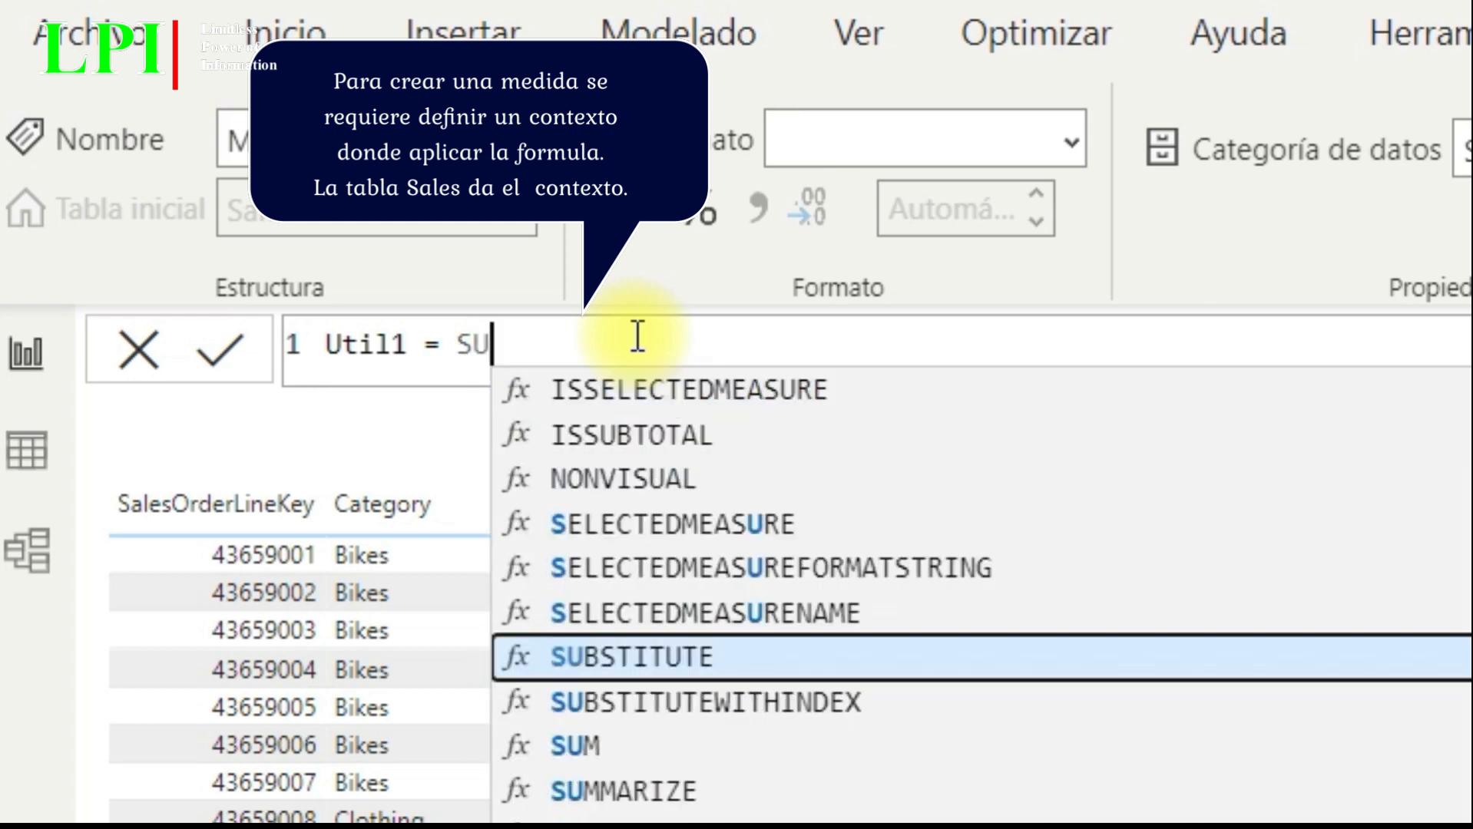
{"action": "type", "text": "MX"}
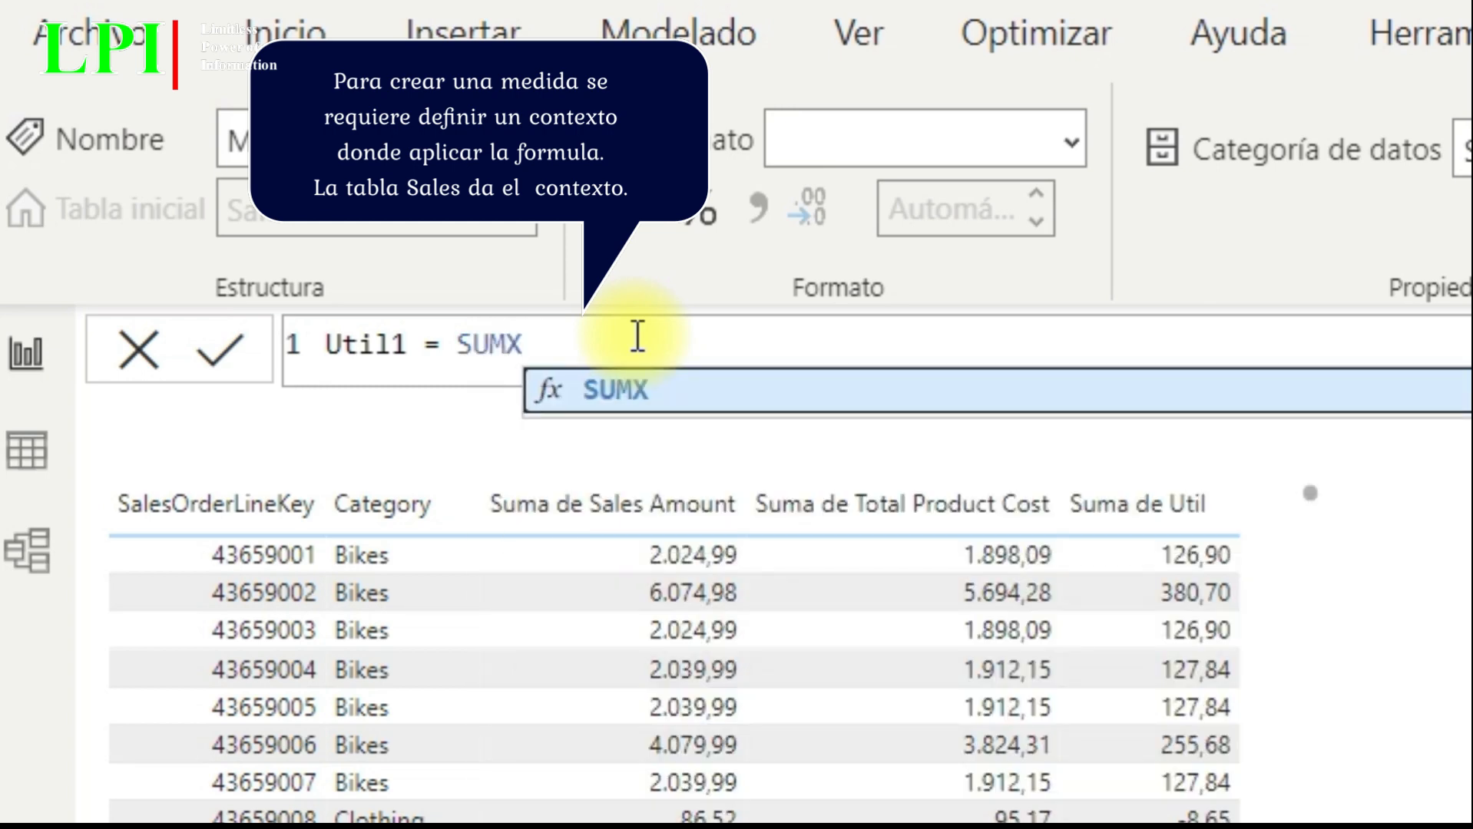
{"action": "type", "text": "("}
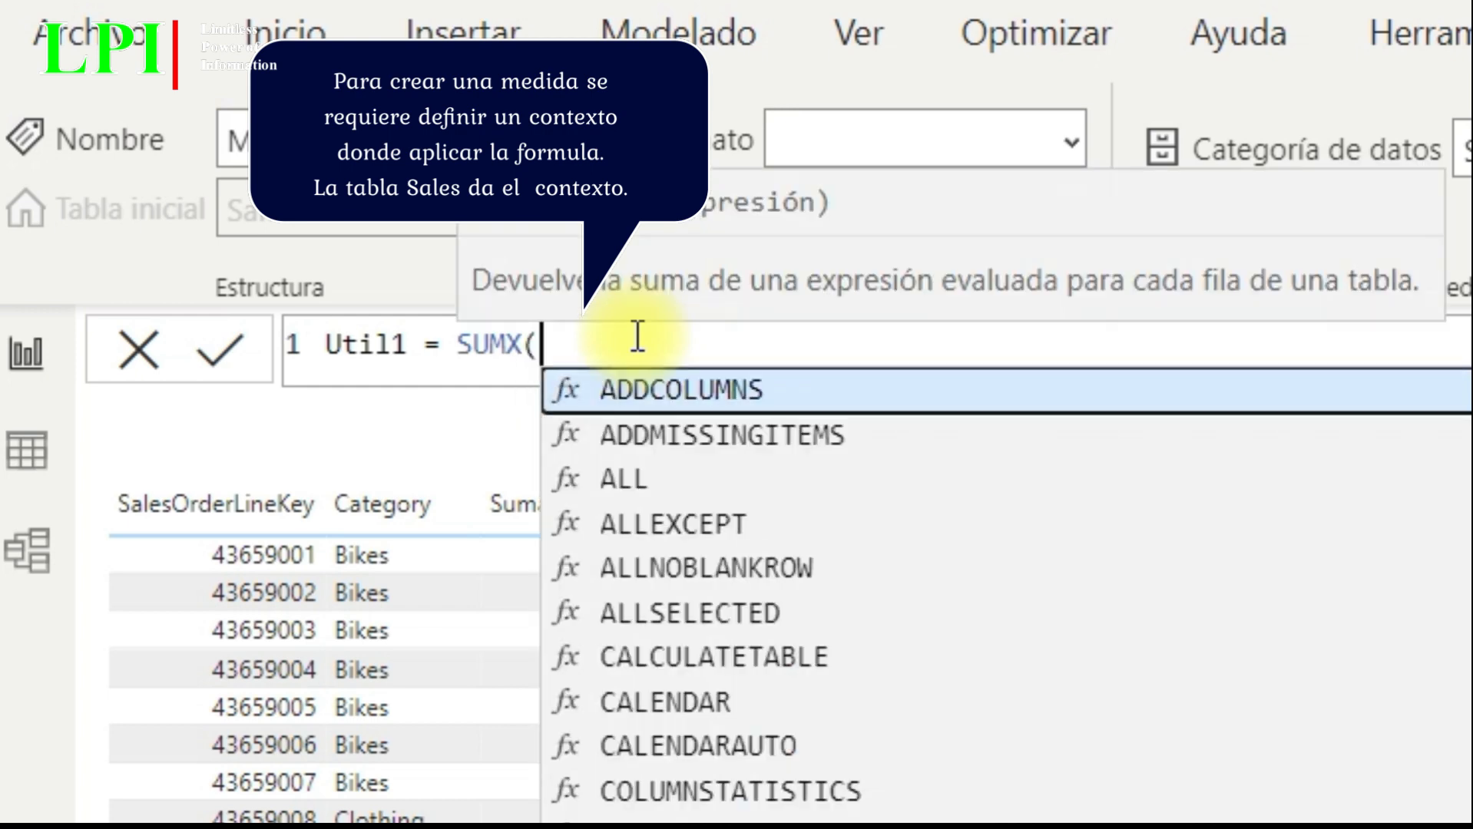
{"action": "type", "text": "Sales"}
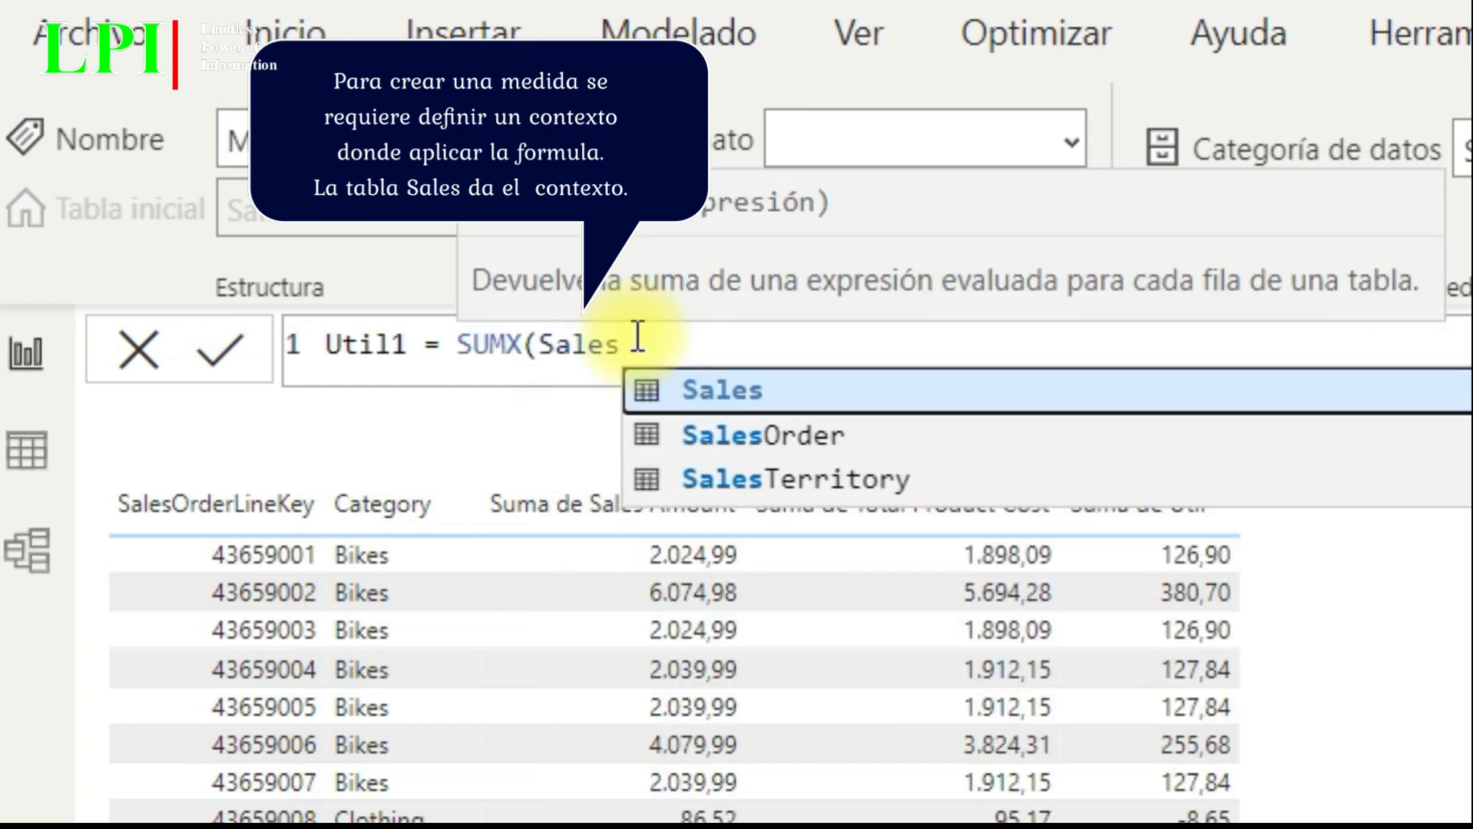
{"action": "key", "text": "Tab"}
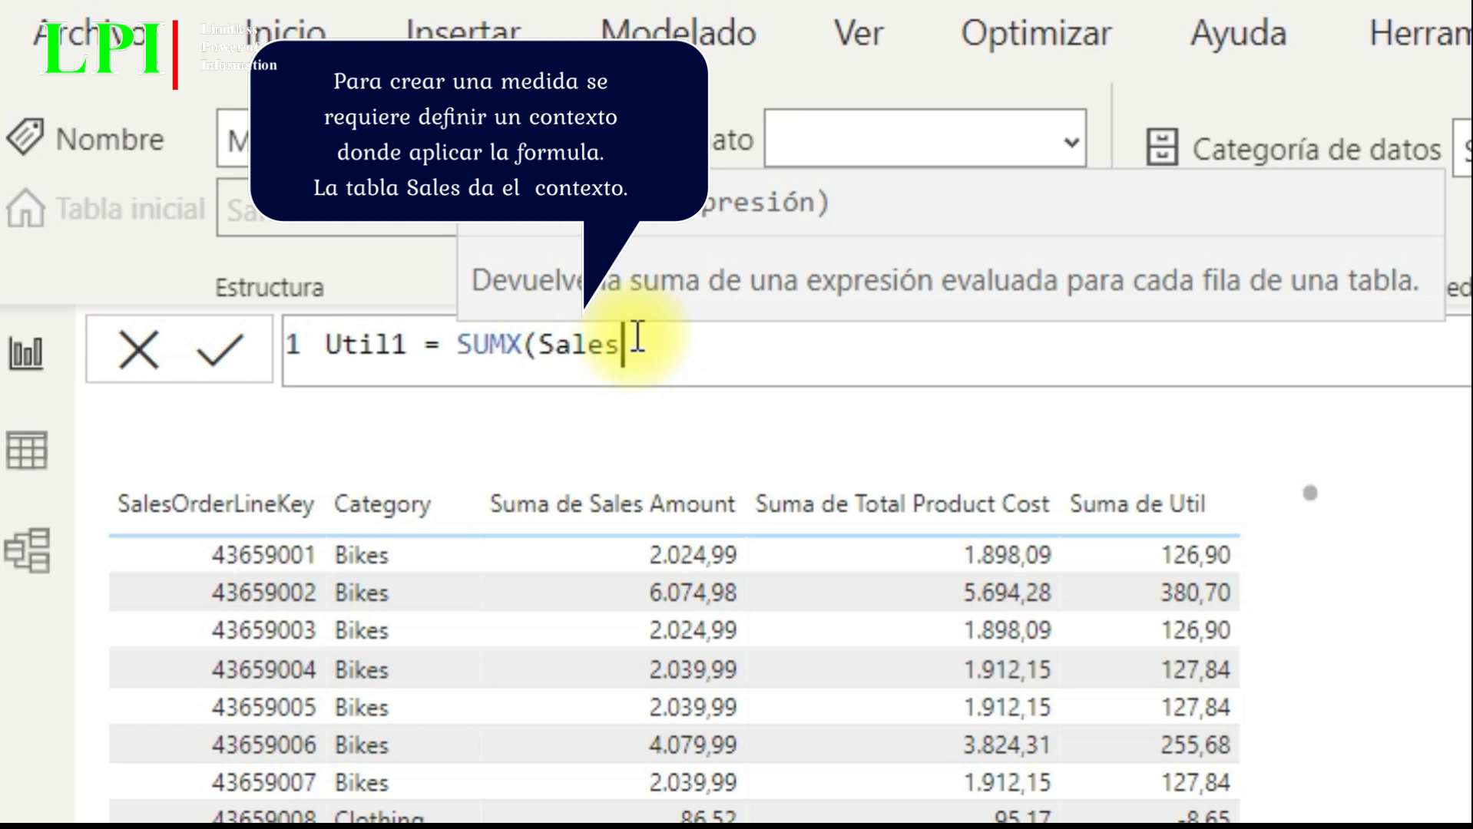
{"action": "type", "text": ","}
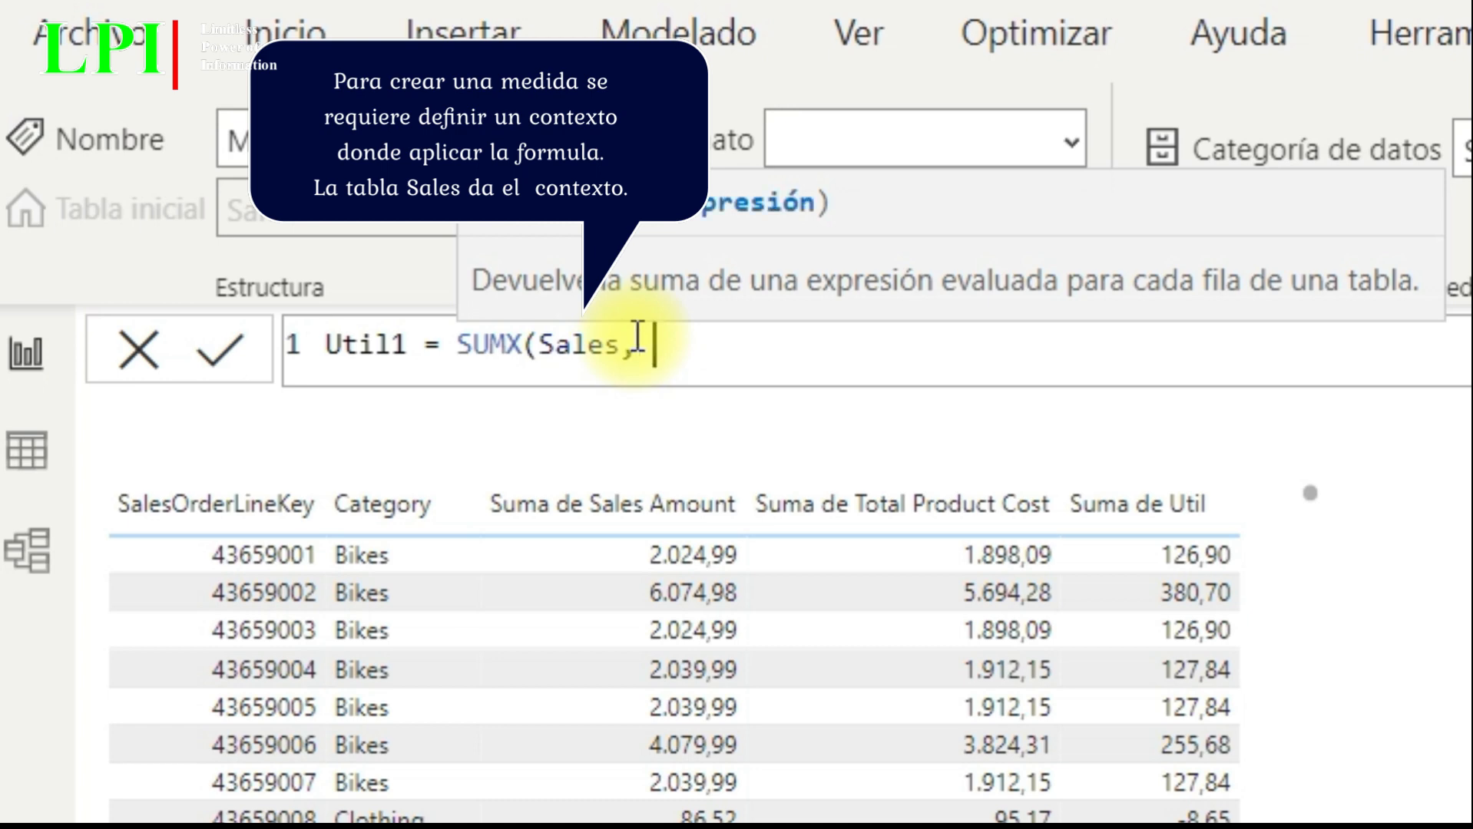
Complete the SUMX with the expression Sales[Sales Amount]-Sales[Total Product Cost] and commit the Util1 measure
{"action": "type", "text": " Sales"}
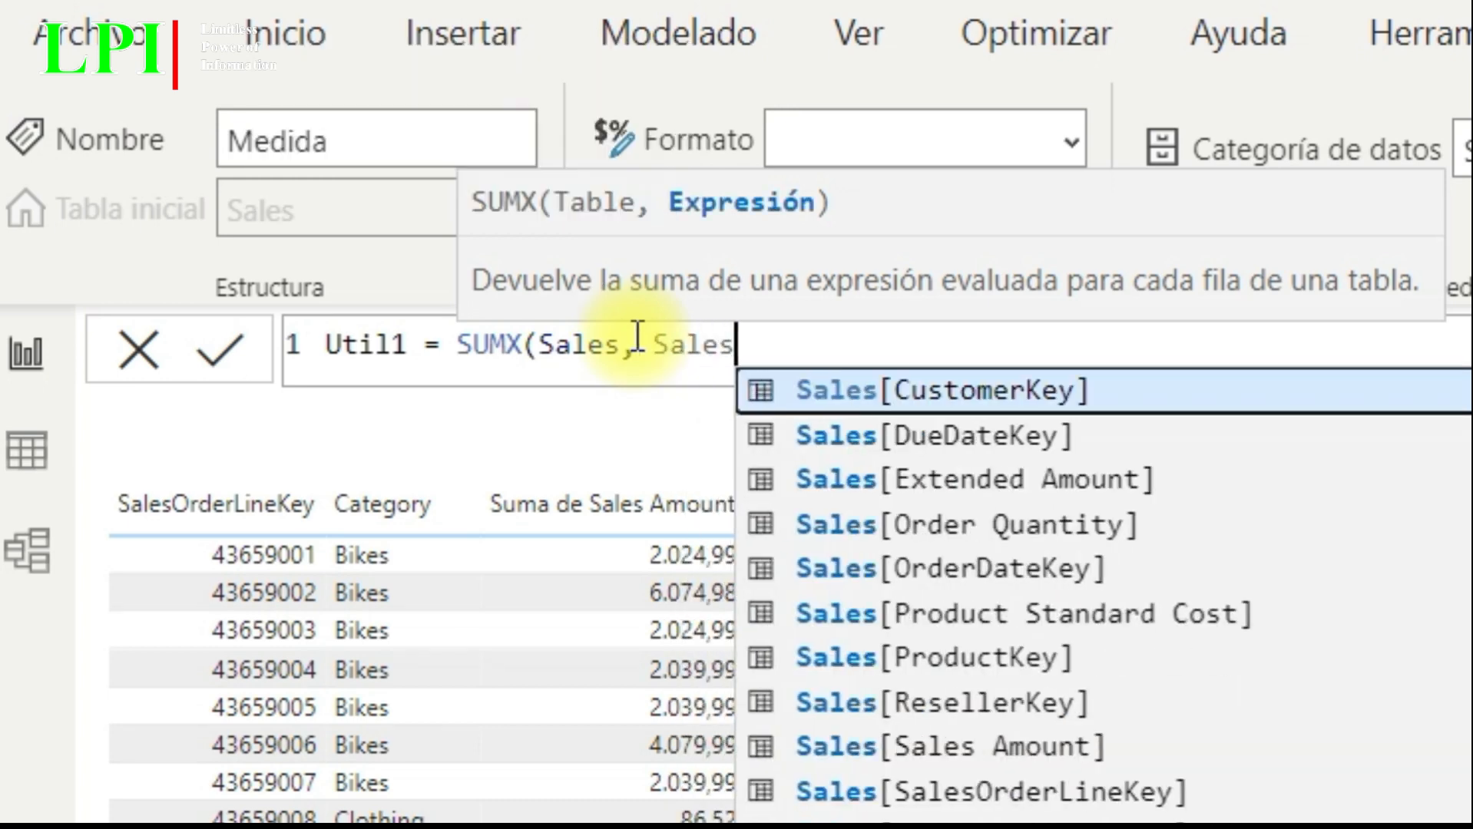
{"action": "type", "text": " Am"}
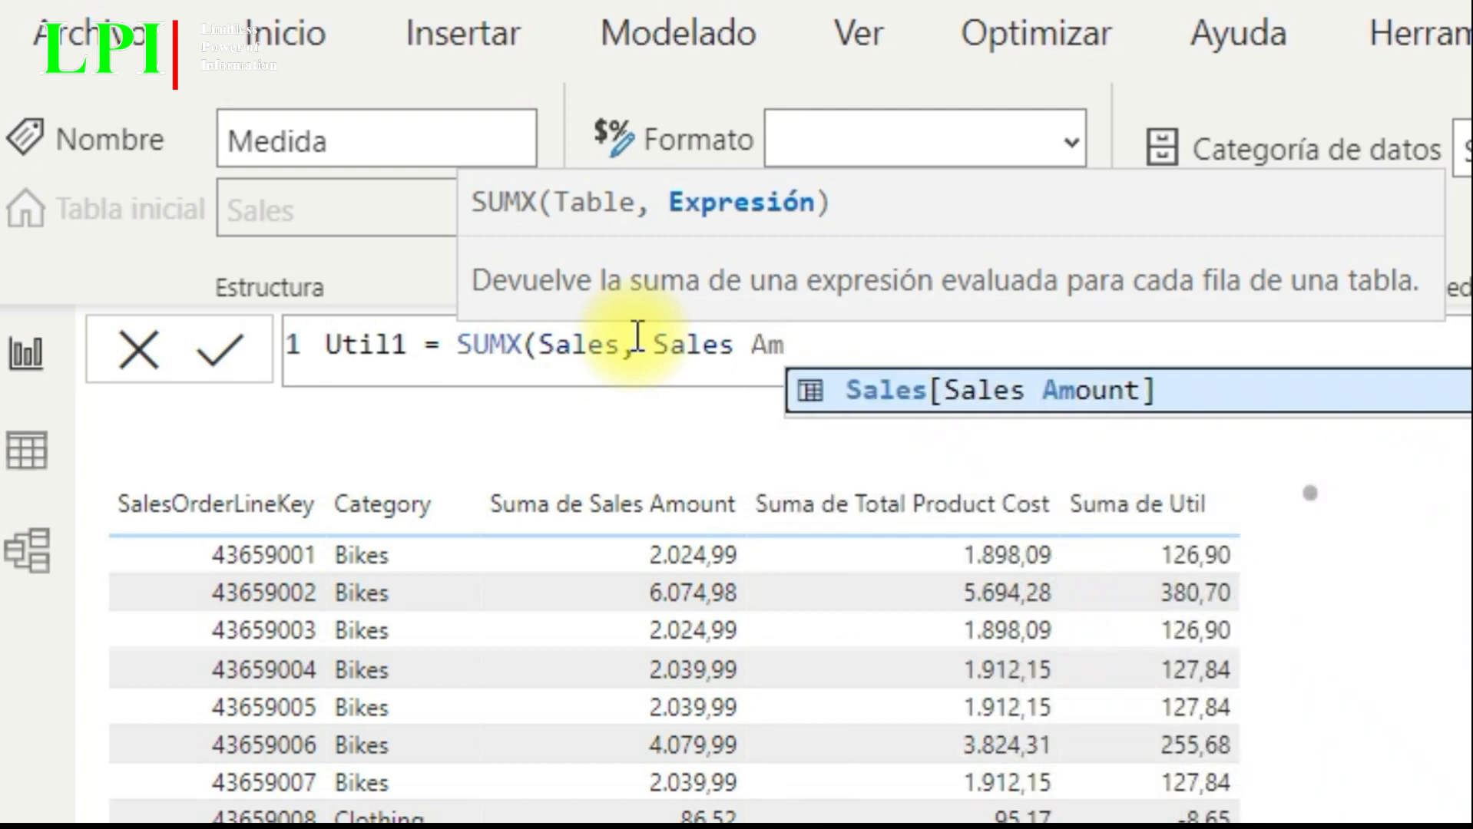
{"action": "key", "text": "Tab"}
{"action": "type", "text": "-Tot"}
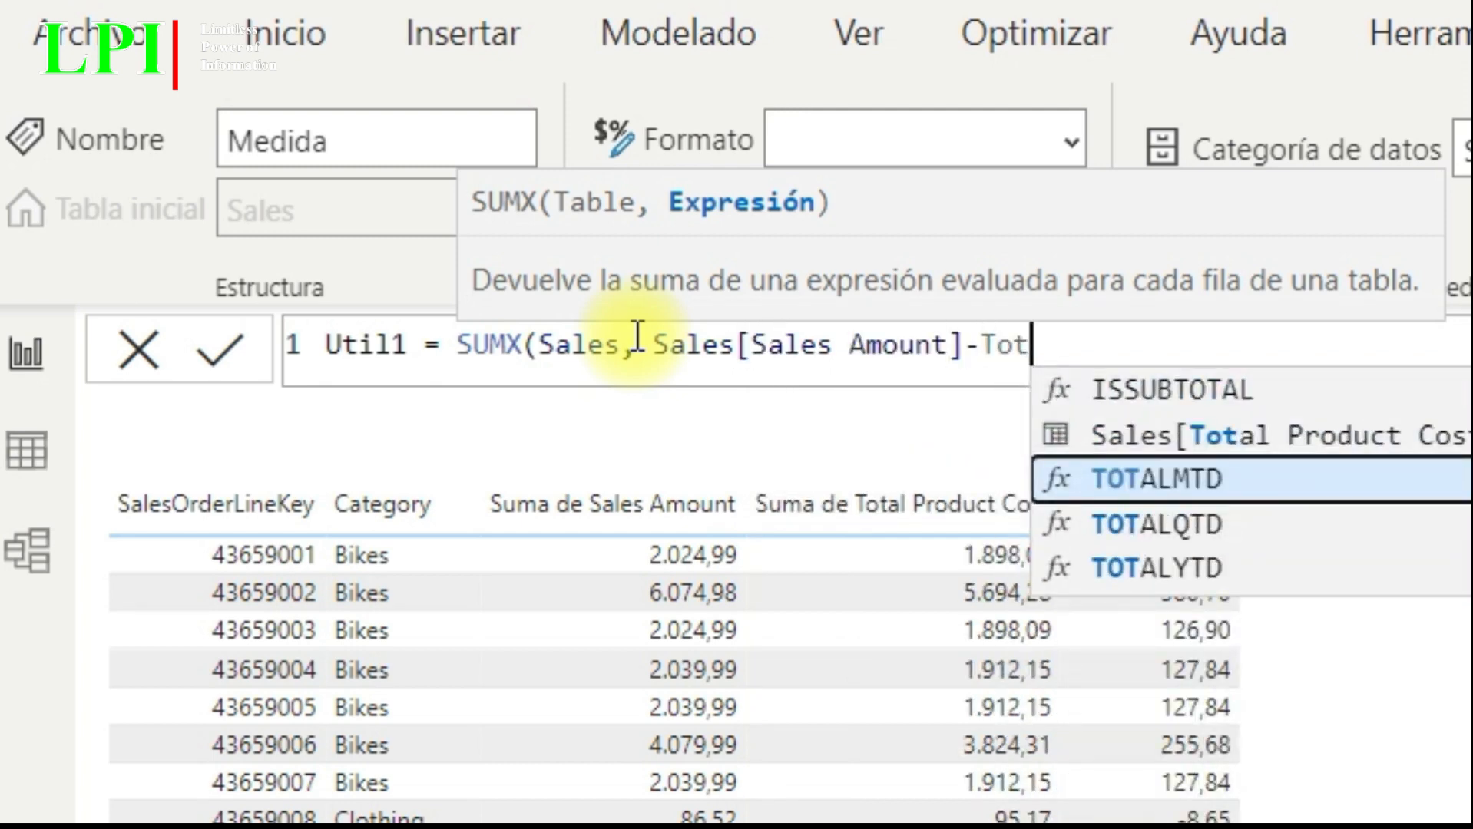
{"action": "type", "text": "a"}
{"action": "key", "text": "Up"}
{"action": "key", "text": "Tab"}
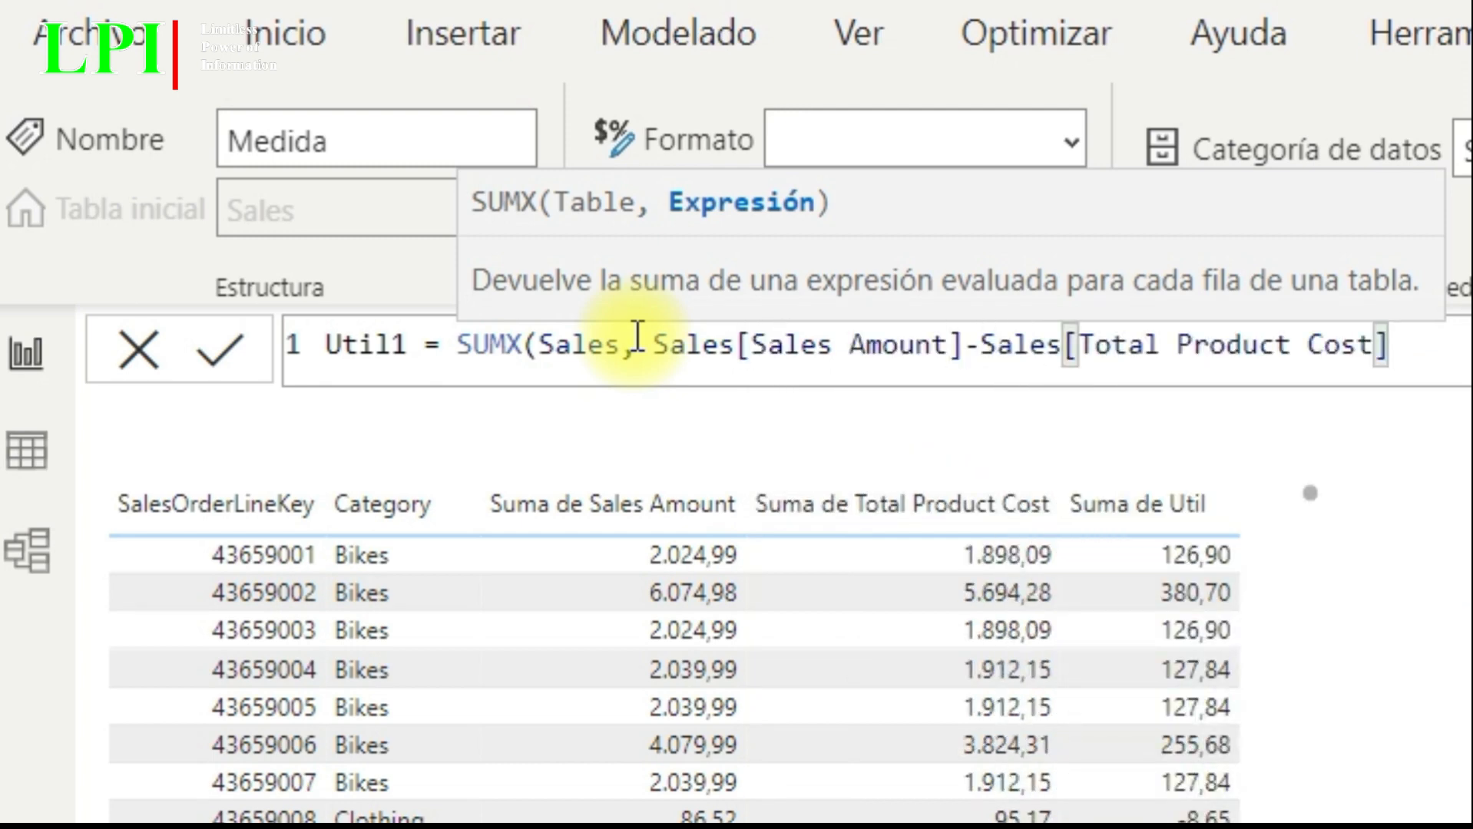
{"action": "type", "text": ")"}
{"action": "key", "text": "Return"}
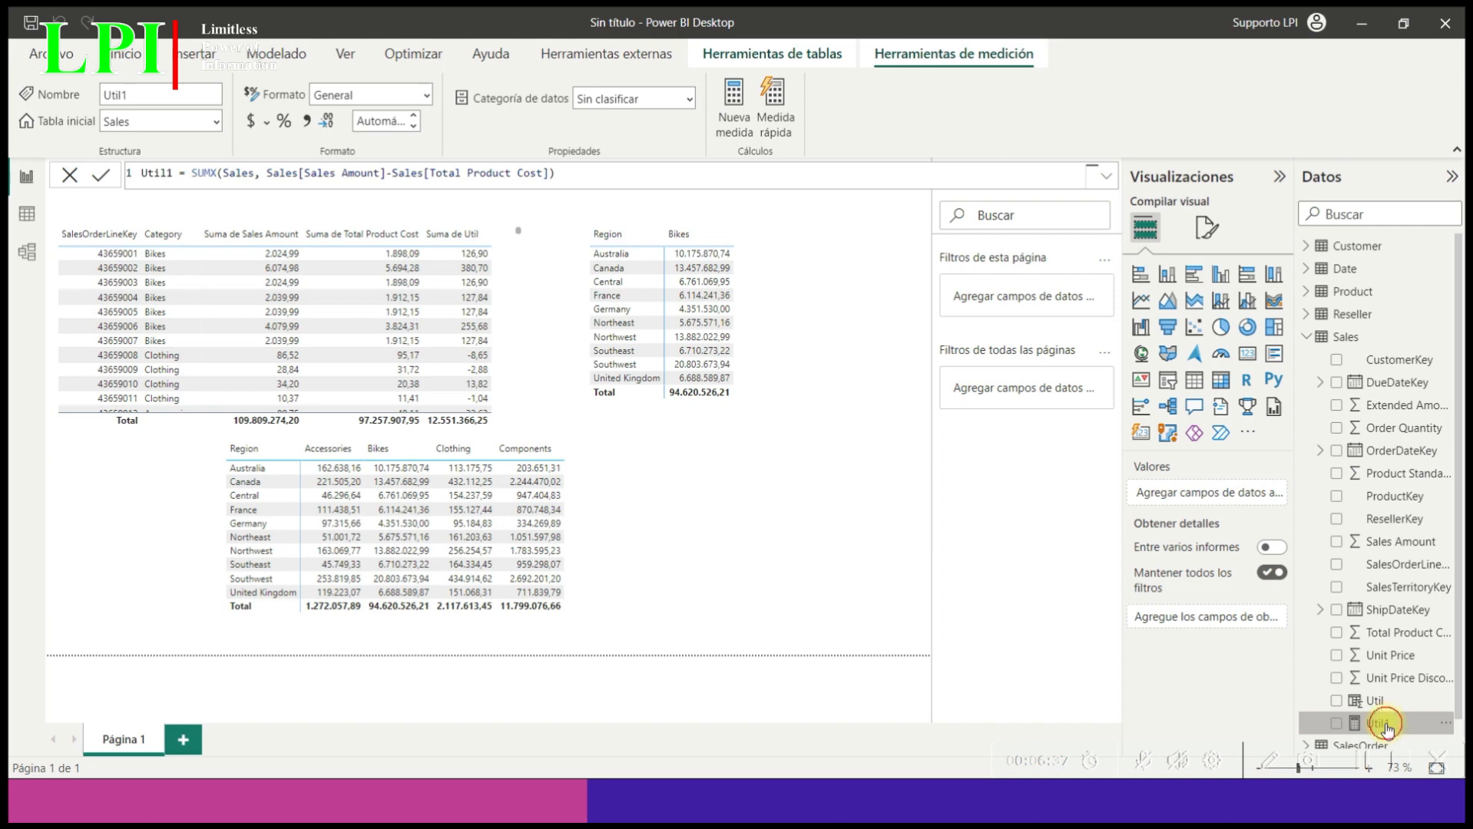
Add the Util1 measure to both region matrices, widening the all-category matrix's frame to fit it
{"action": "left_click_drag", "start_coordinate": [1386, 728], "coordinate": [576, 546]}
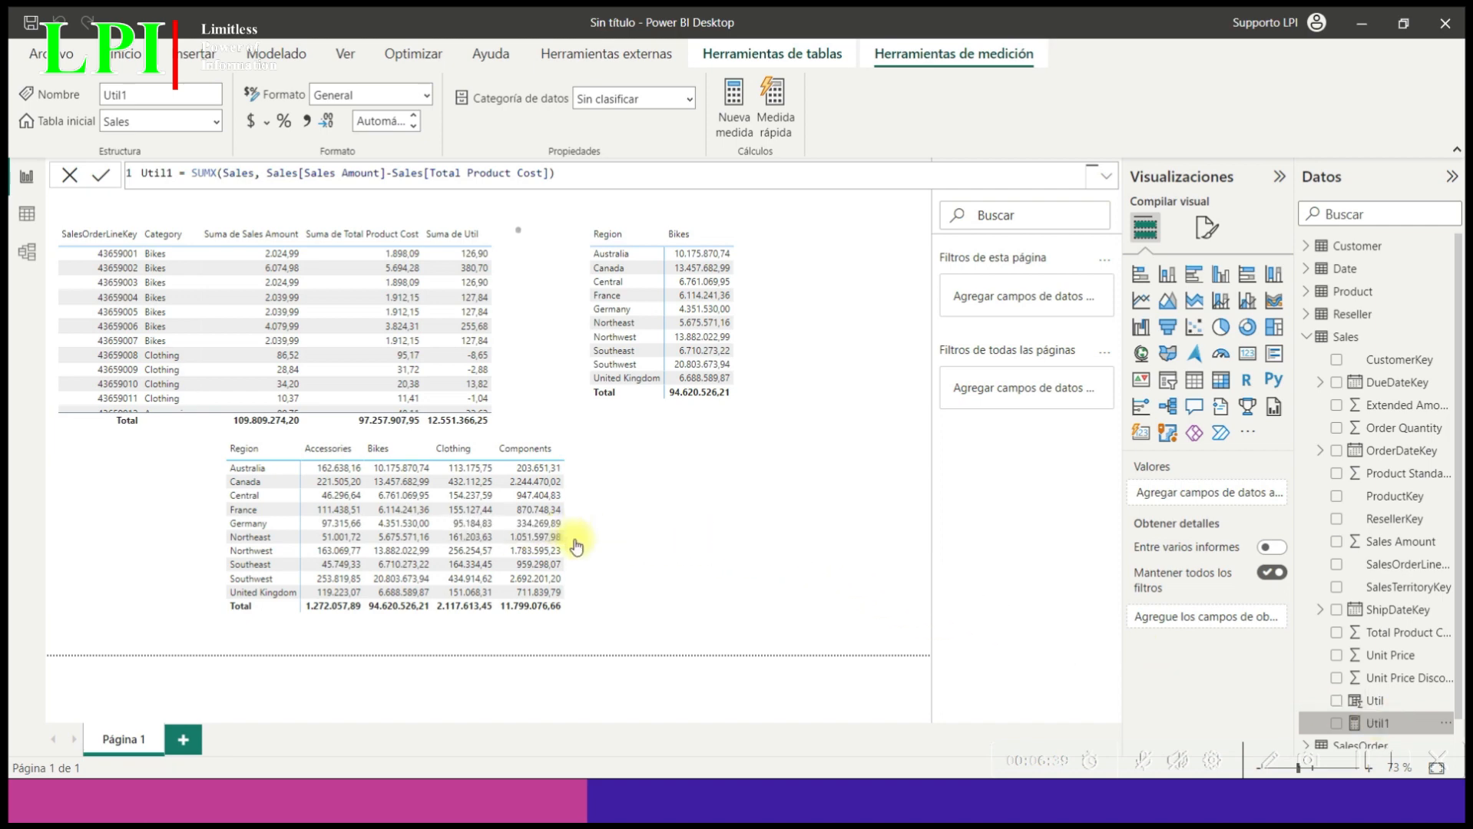
{"action": "left_click_drag", "start_coordinate": [222, 545], "coordinate": [106, 545]}
{"action": "left_click_drag", "start_coordinate": [1382, 725], "coordinate": [777, 297]}
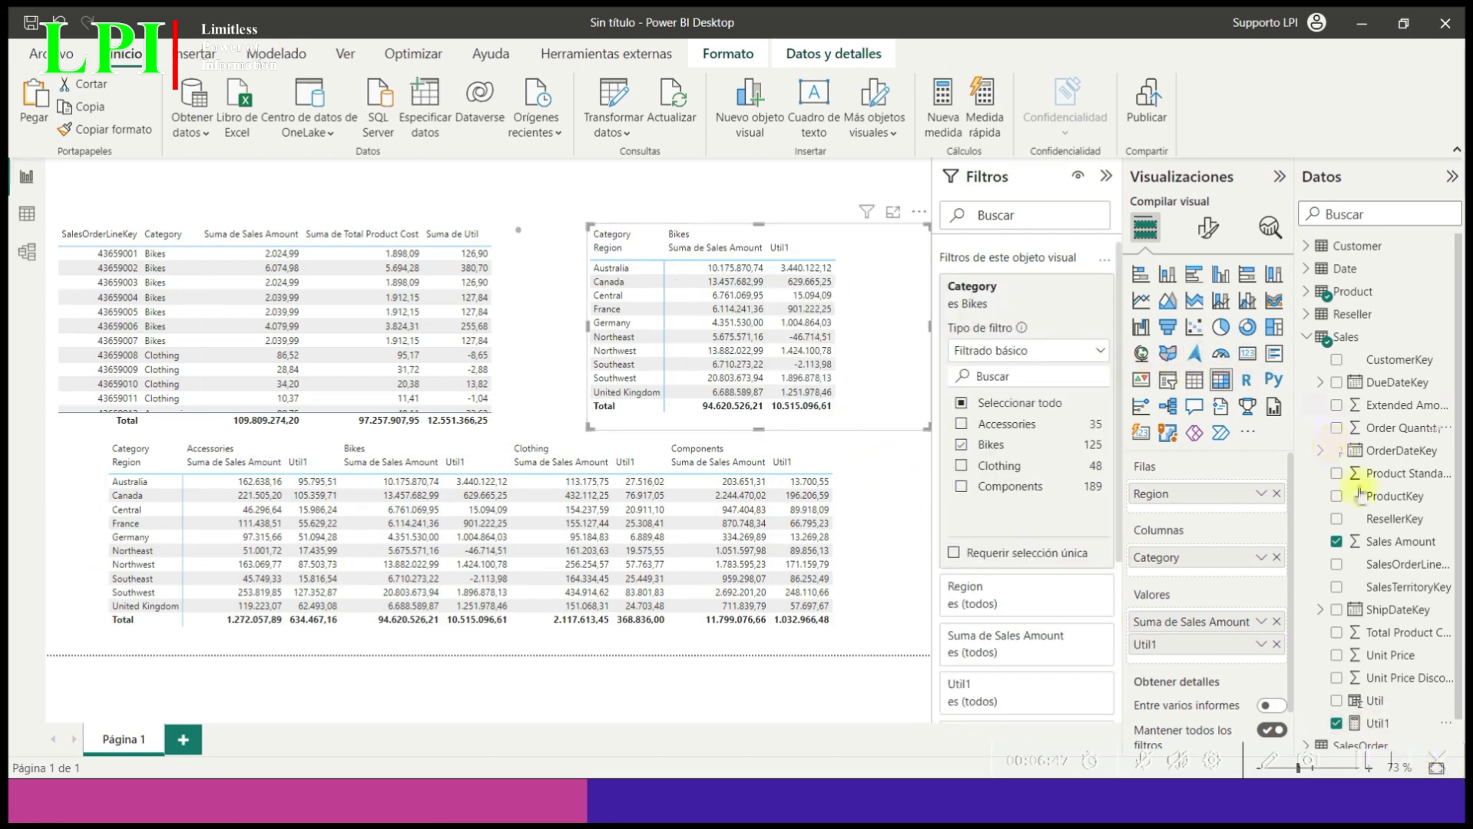
{"action": "left_click", "coordinate": [1374, 700]}
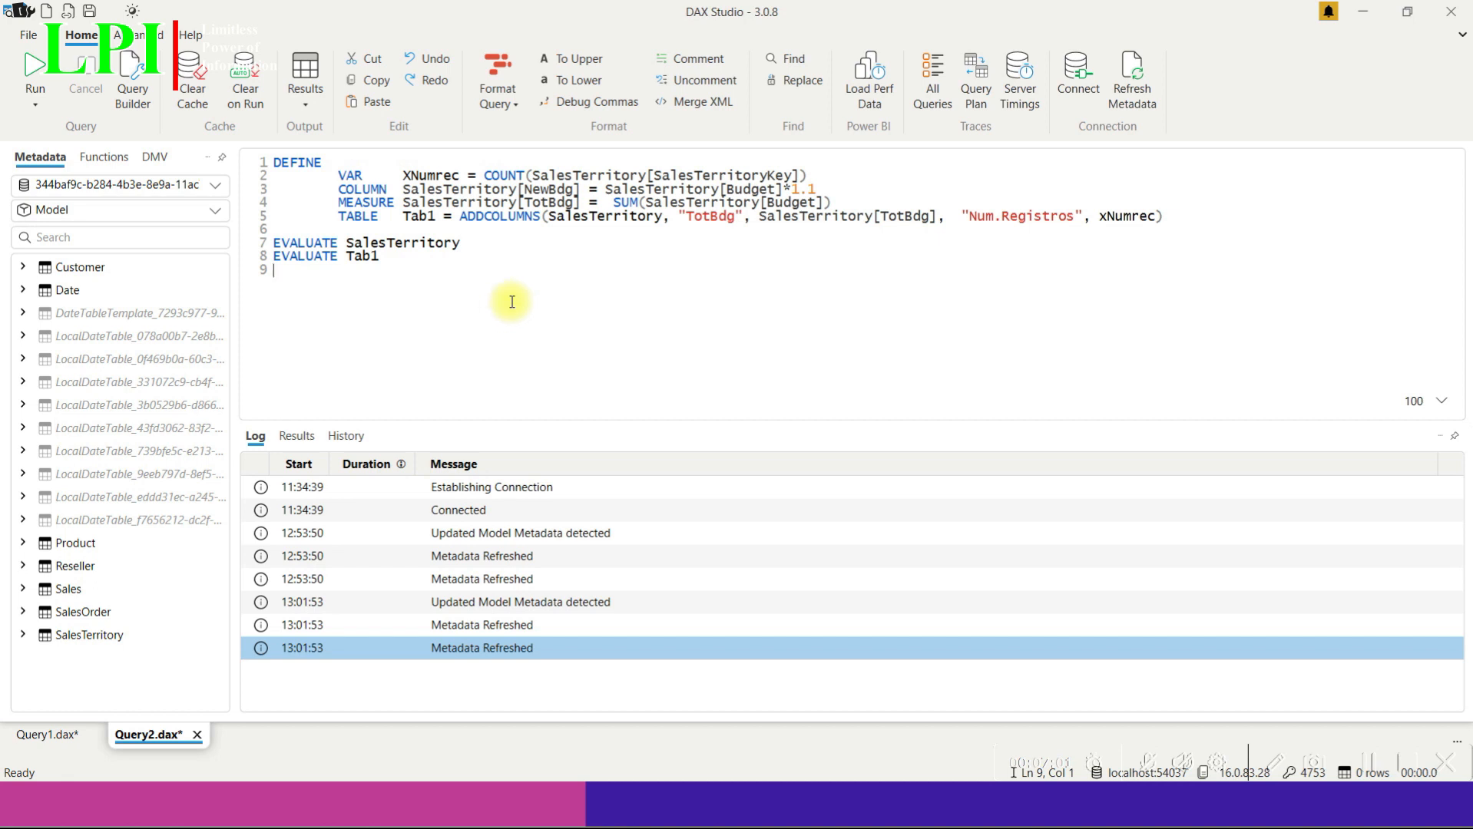
Switch to DAX Studio and run the Query2.dax query that evaluates SalesTerritory and Tab1
{"action": "left_click", "coordinate": [36, 68]}
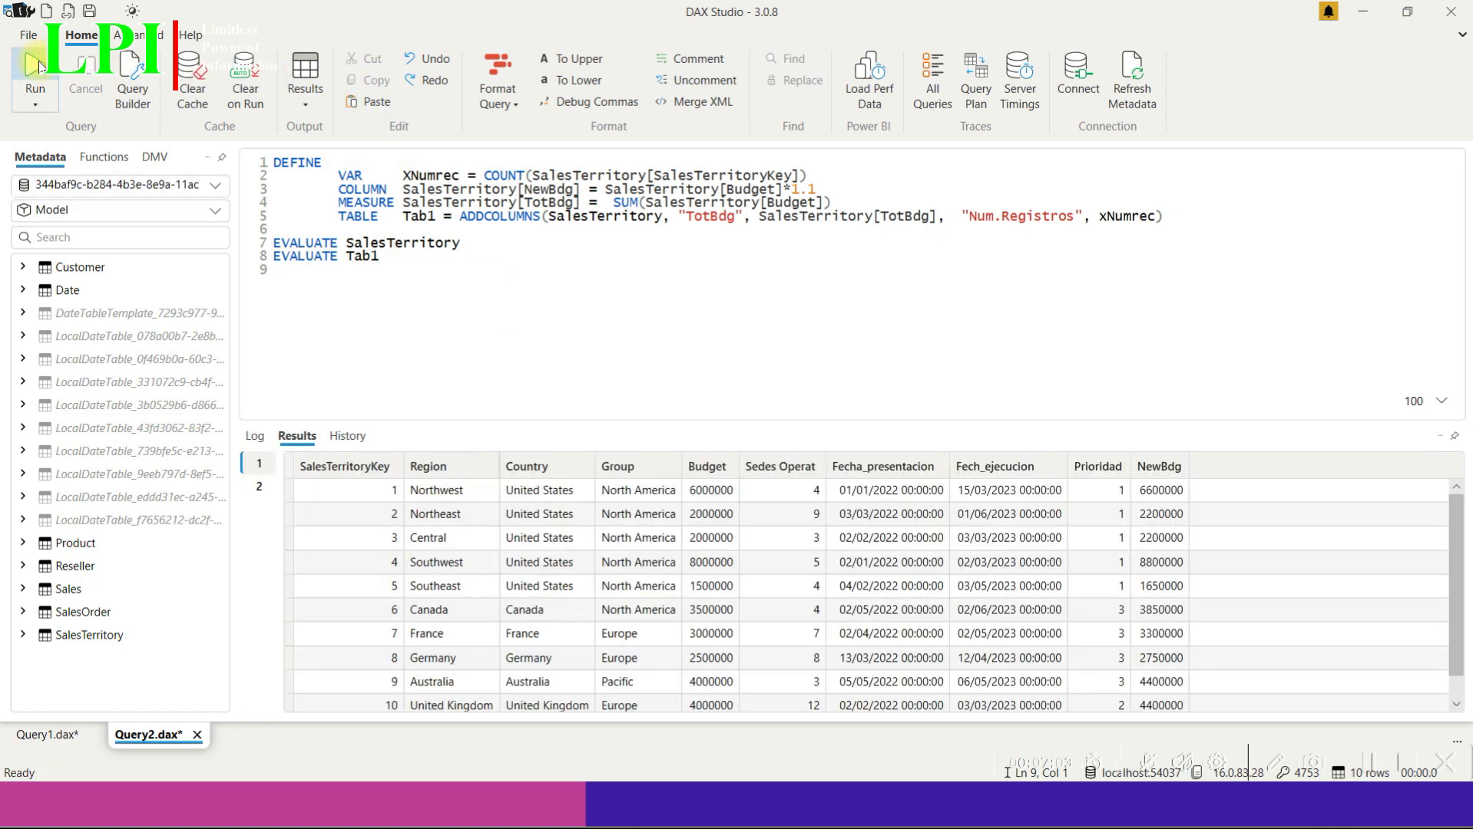